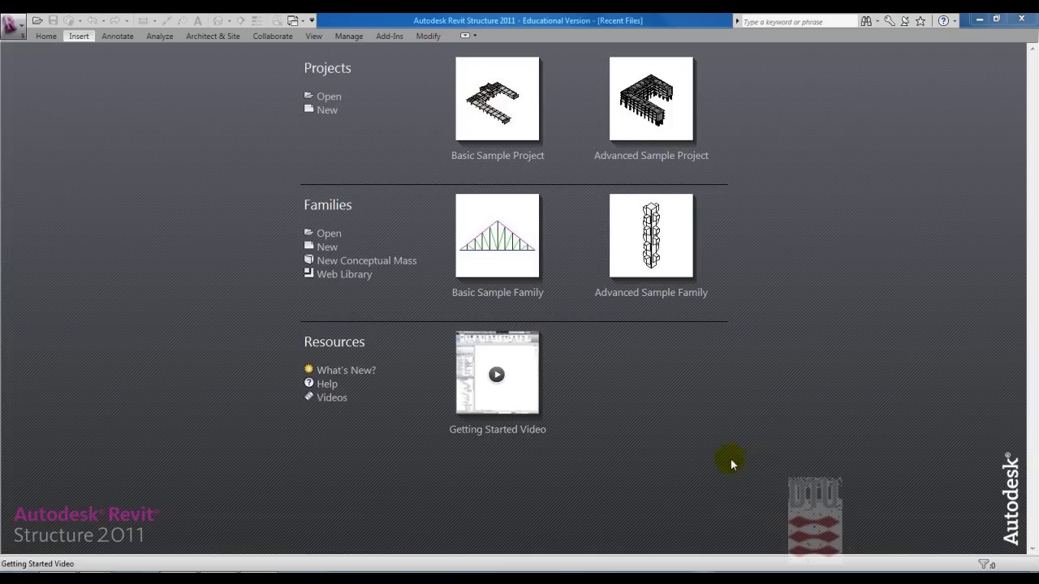
- Create a new project from the Structural Analysis-DefaultMetric template
click(19, 26)
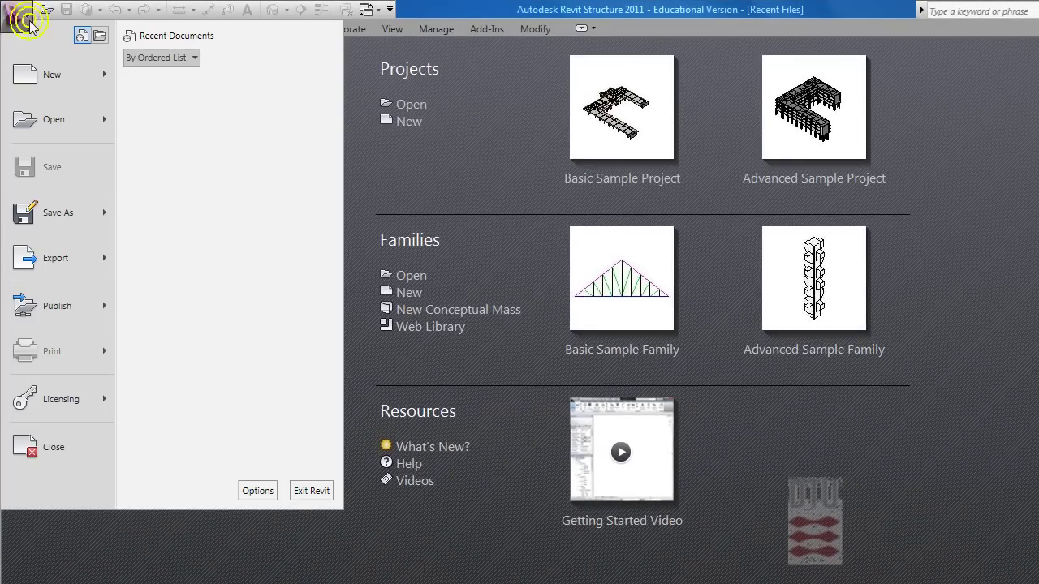
click(47, 83)
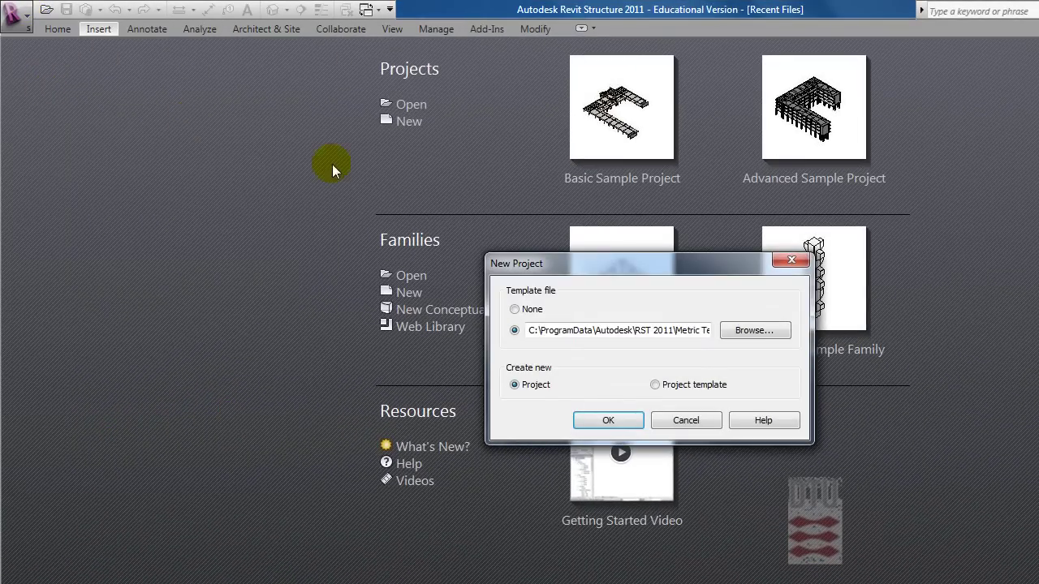
click(757, 331)
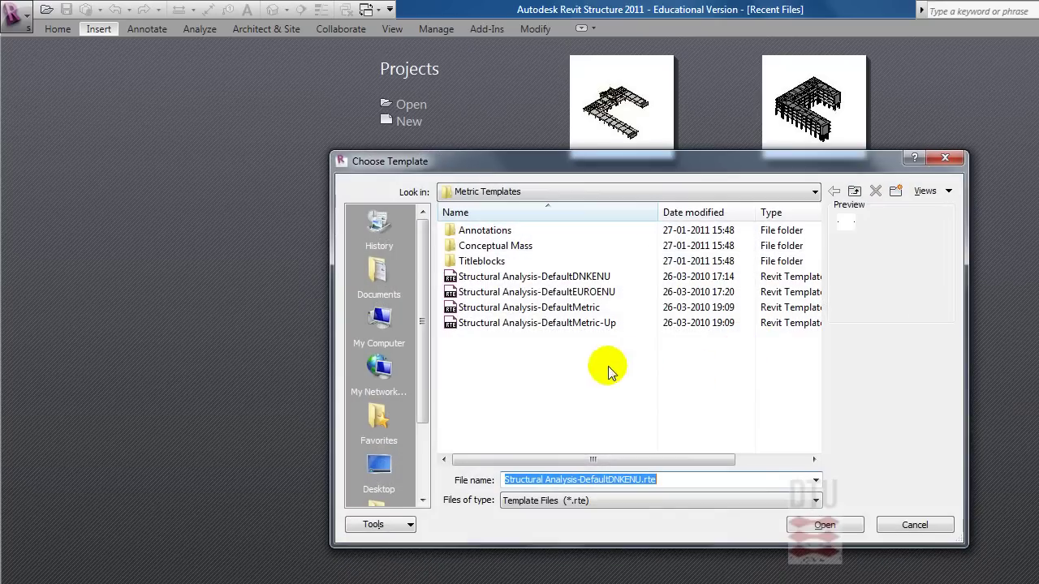
click(519, 308)
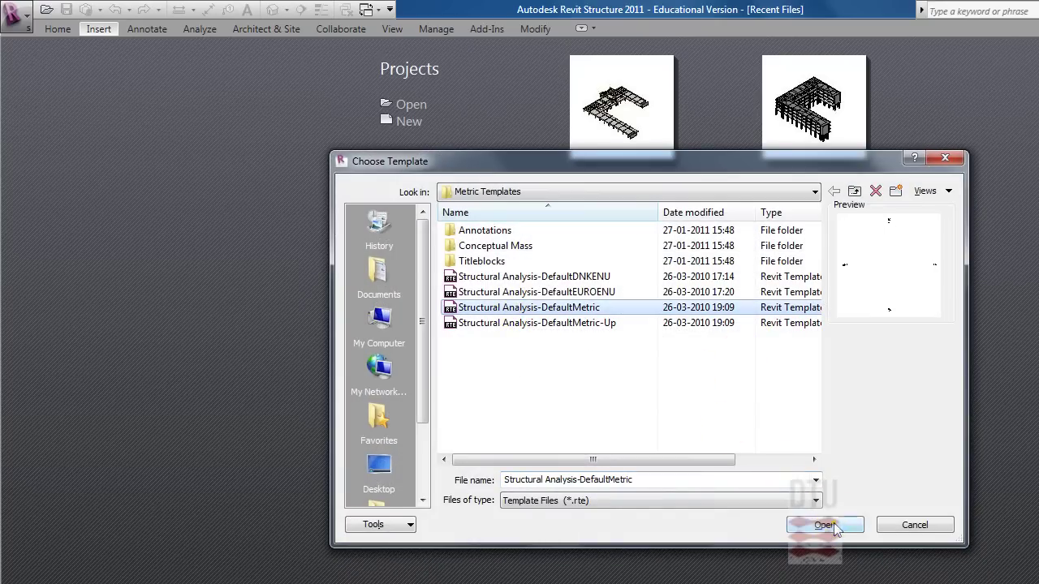
click(825, 525)
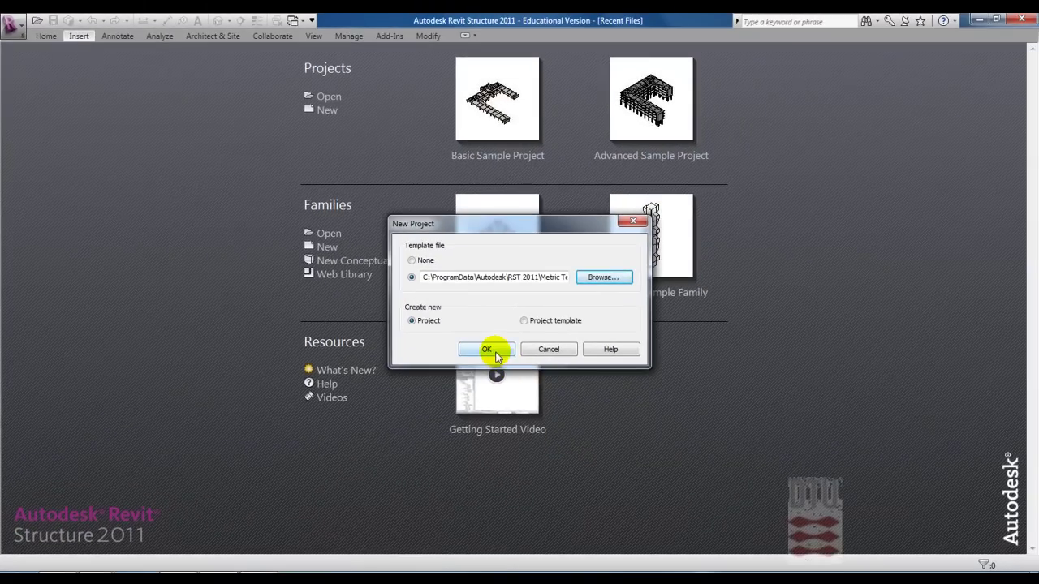
click(496, 355)
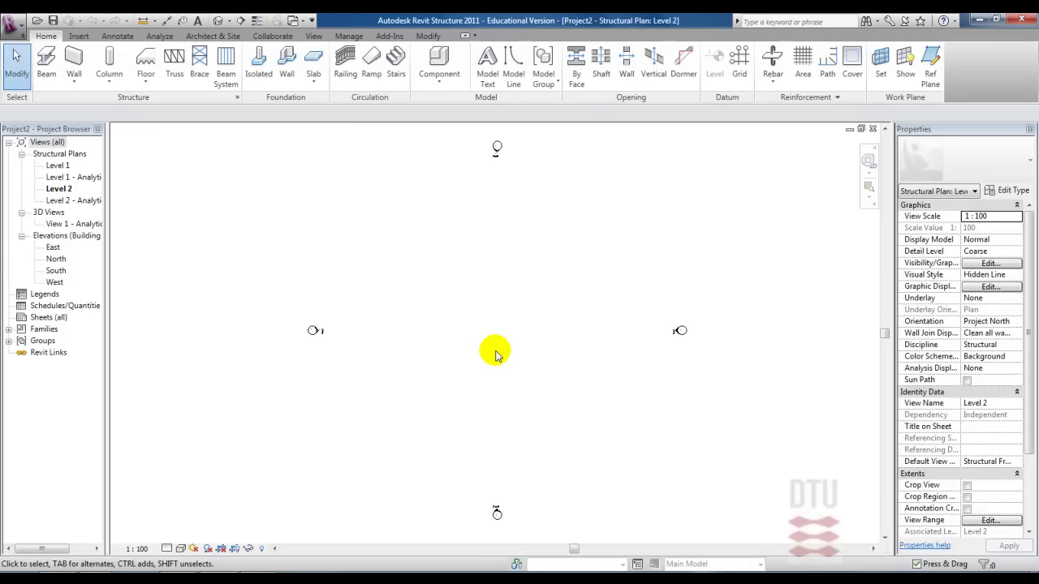
- Link Bygning-118-inf1-SP-26-1-2011 from the Desktop with Auto - Origin to Origin positioning
click(78, 37)
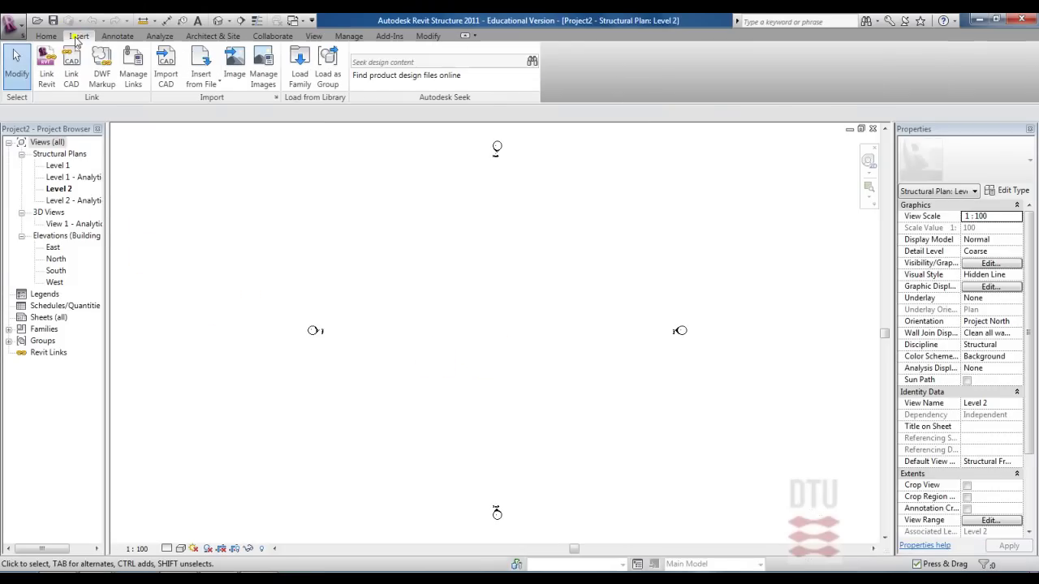
click(47, 73)
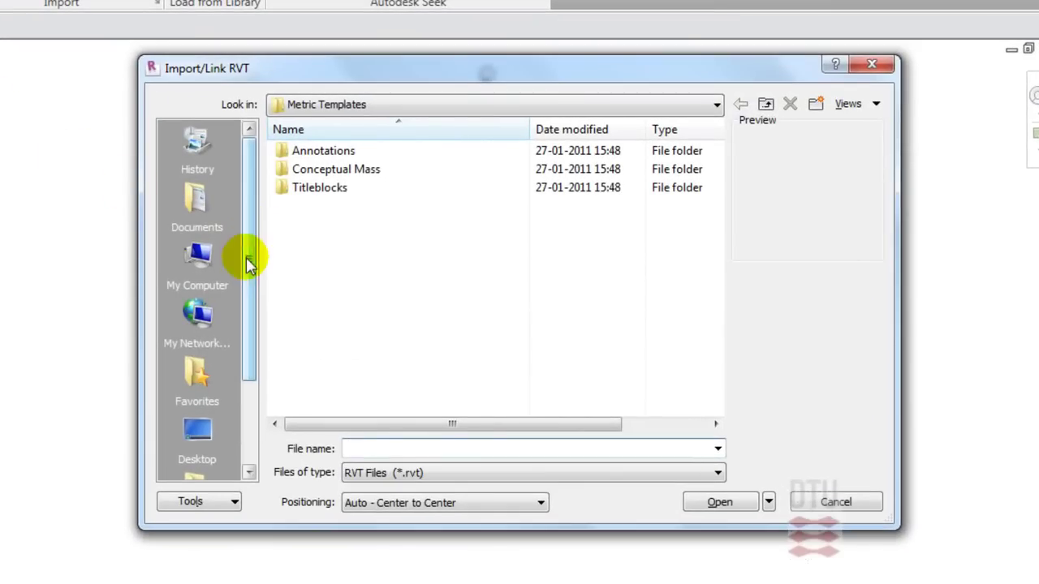
click(195, 444)
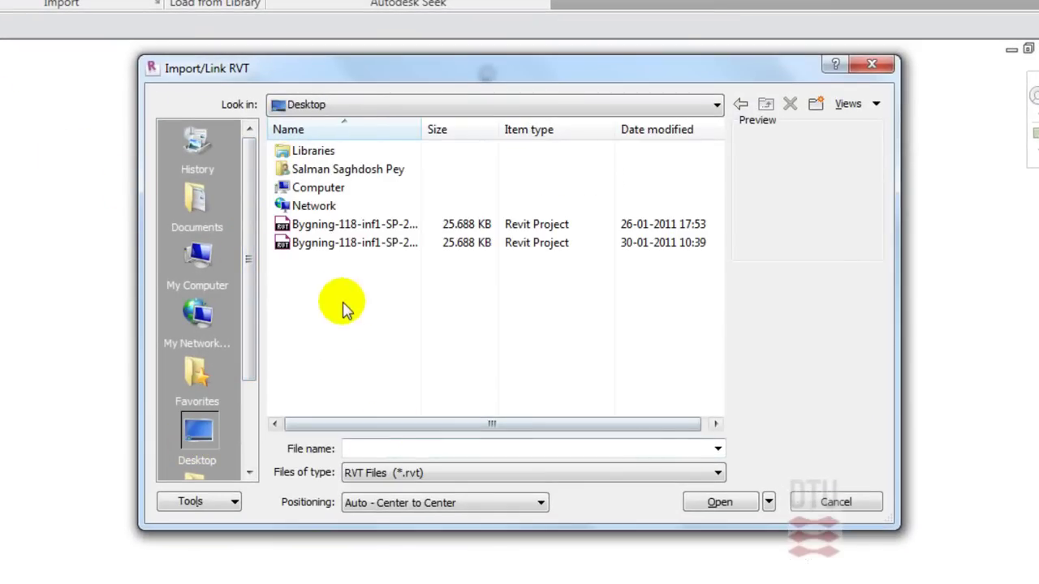
click(344, 250)
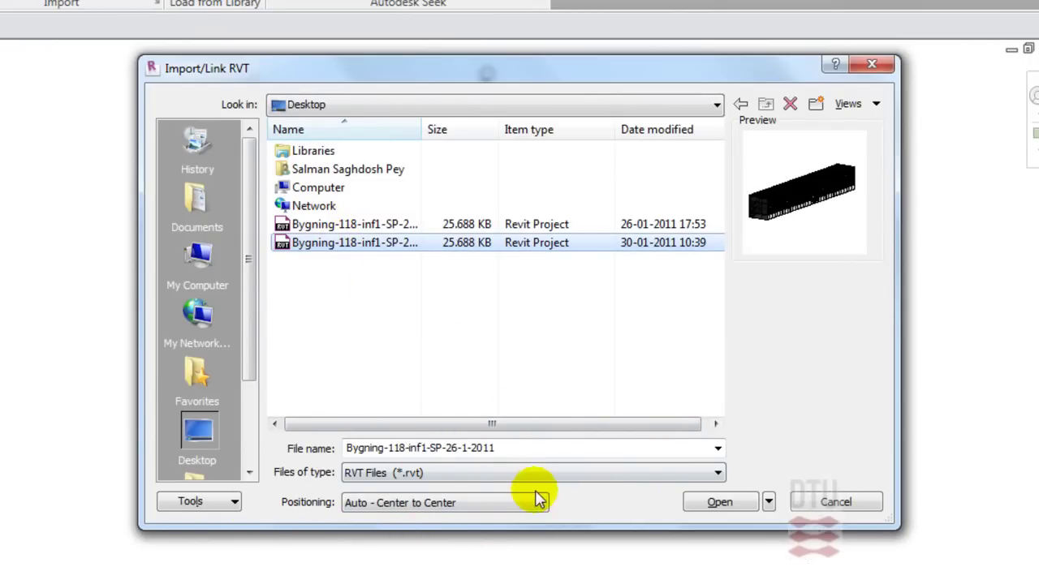
click(538, 514)
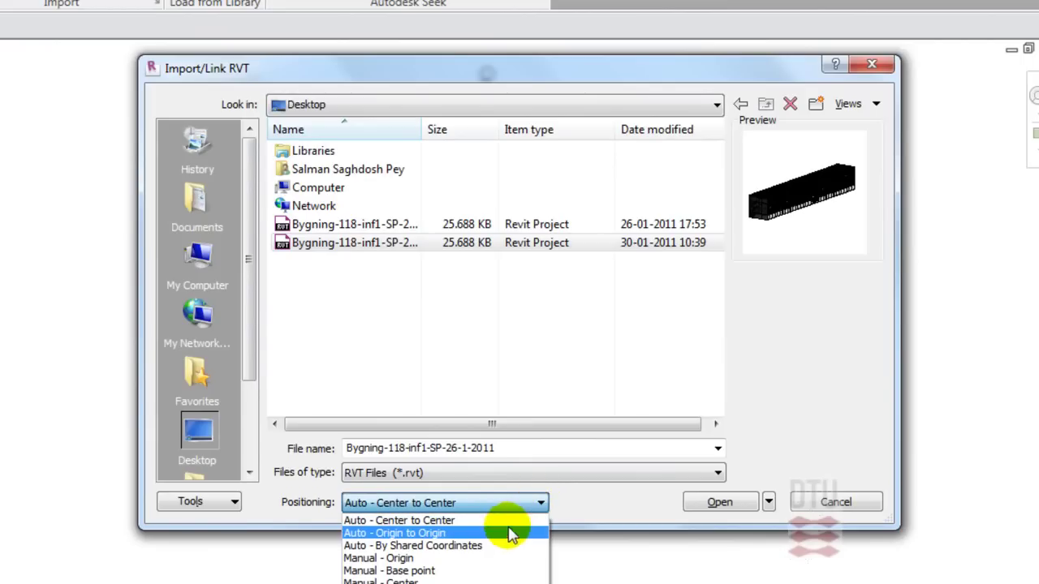
click(509, 534)
click(698, 505)
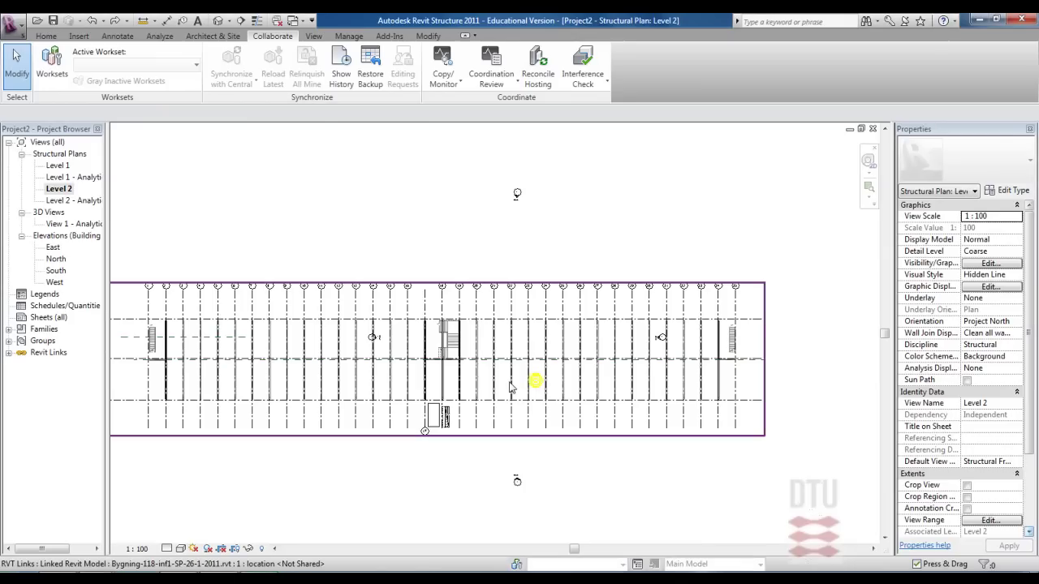
- Pin the linked Bygning model so it cannot move, then deselect it
click(509, 379)
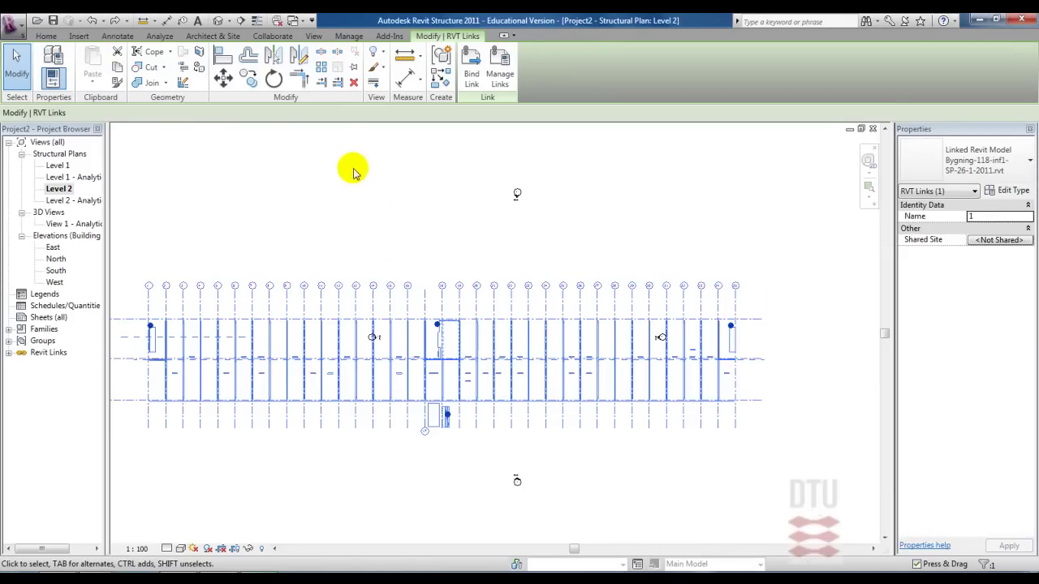
click(354, 69)
click(430, 226)
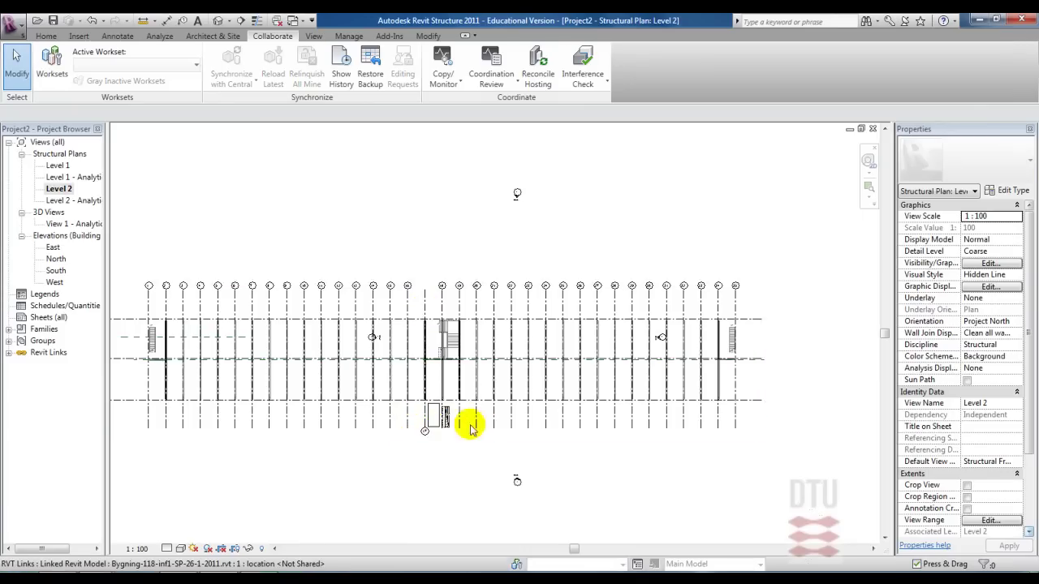
scroll(527, 406, down, 1)
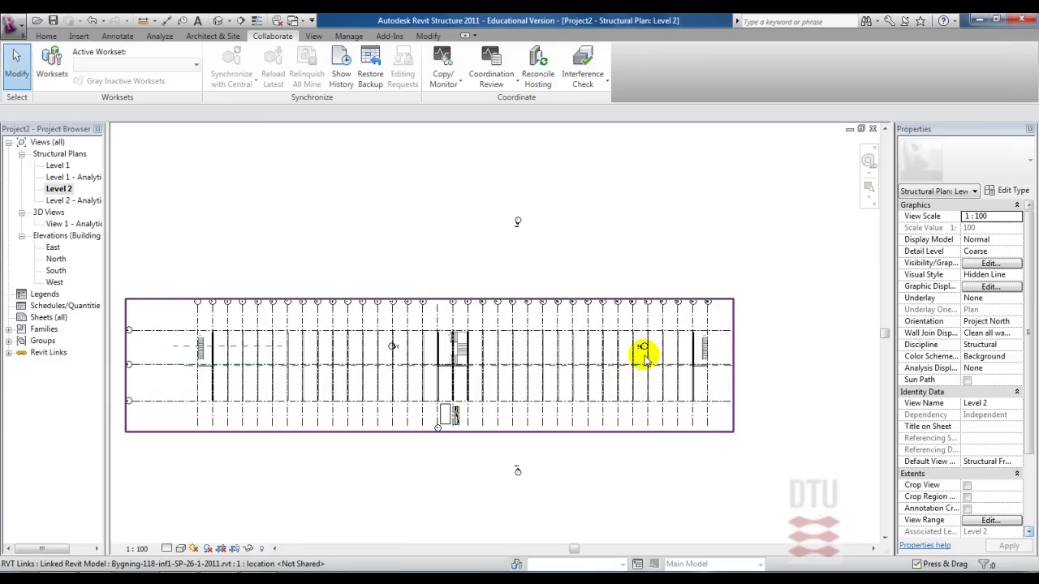
scroll(642, 357, down, 1)
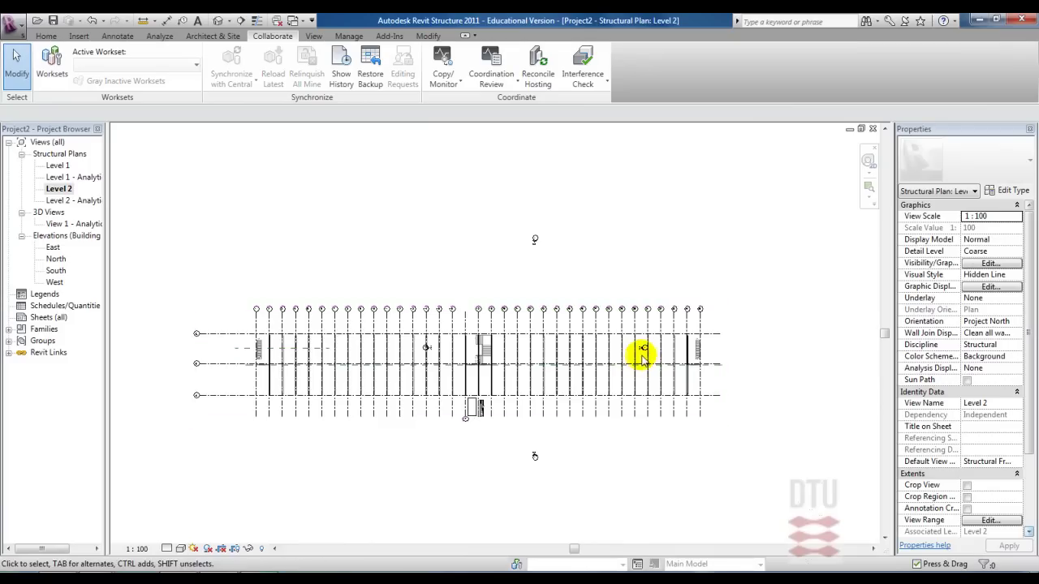
scroll(641, 355, up, 2)
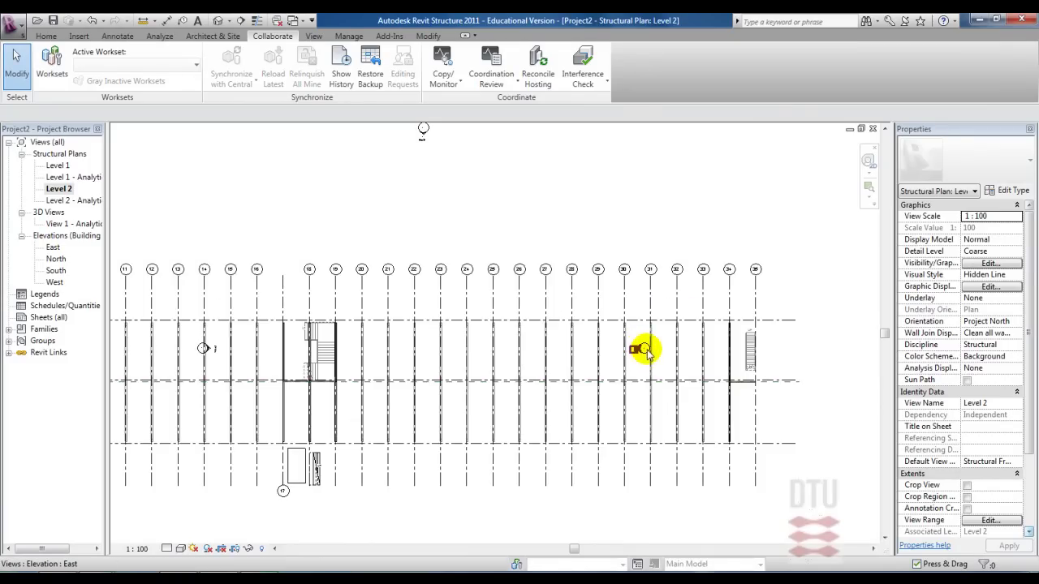
- Drag the East and West elevation markers to just outside each end of the linked building
drag(647, 351, 852, 377)
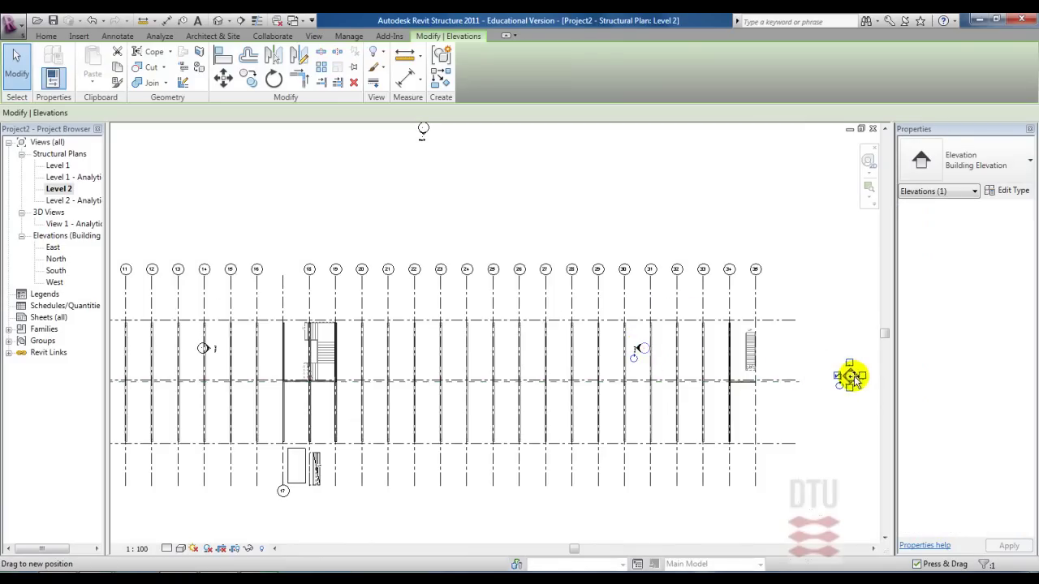
scroll(454, 369, down, 1)
scroll(416, 369, down, 1)
middle_drag(416, 369, 584, 364)
scroll(584, 360, up, 1)
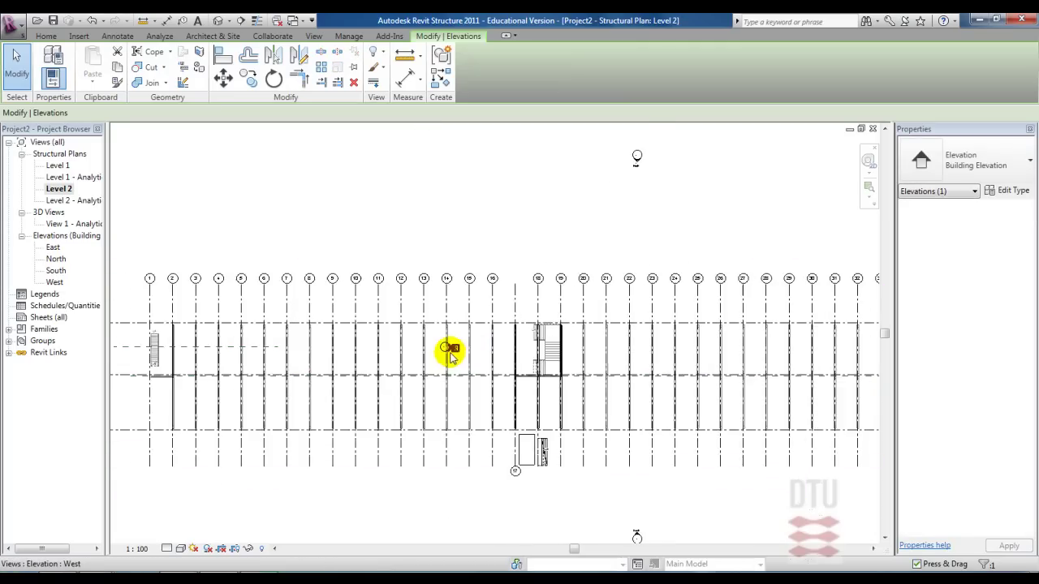
scroll(451, 357, up, 1)
drag(445, 349, 199, 349)
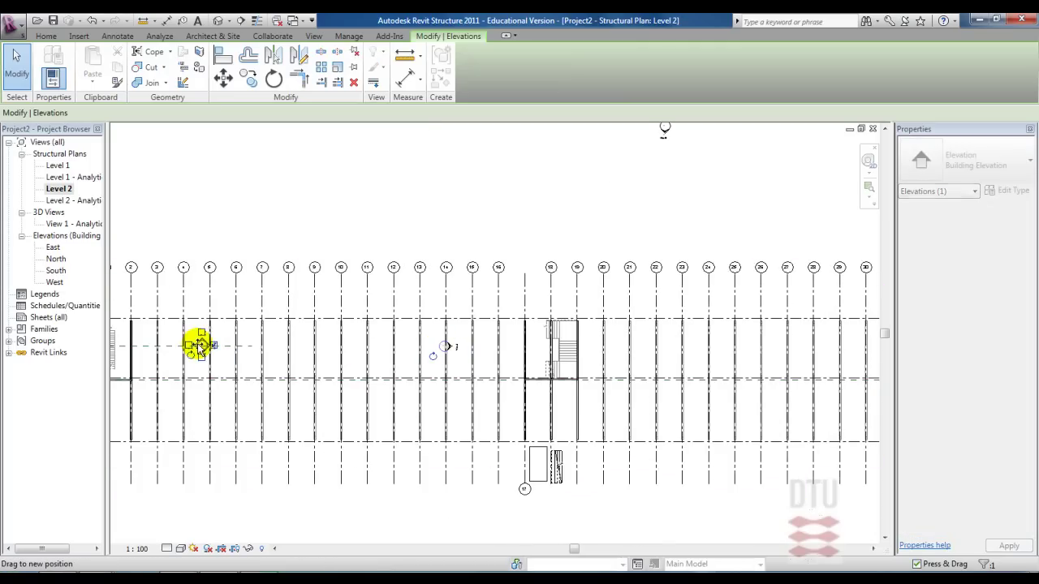
scroll(198, 347, down, 1)
scroll(197, 357, down, 1)
scroll(197, 359, down, 1)
scroll(244, 369, down, 1)
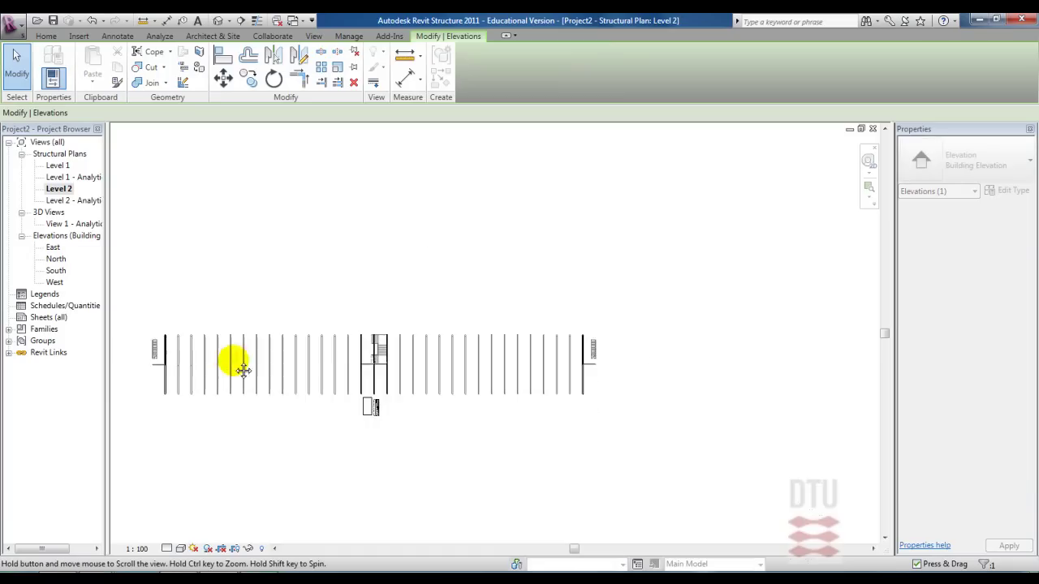
drag(295, 360, 166, 361)
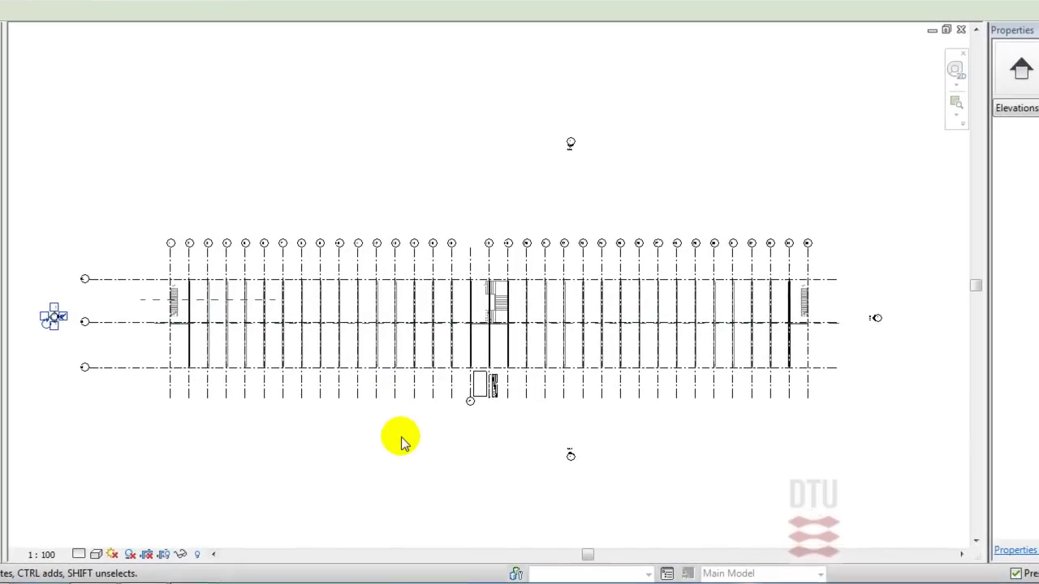
- Deselect the marker and Zoom To Fit the entire Level 2 plan
click(402, 441)
right_click(428, 436)
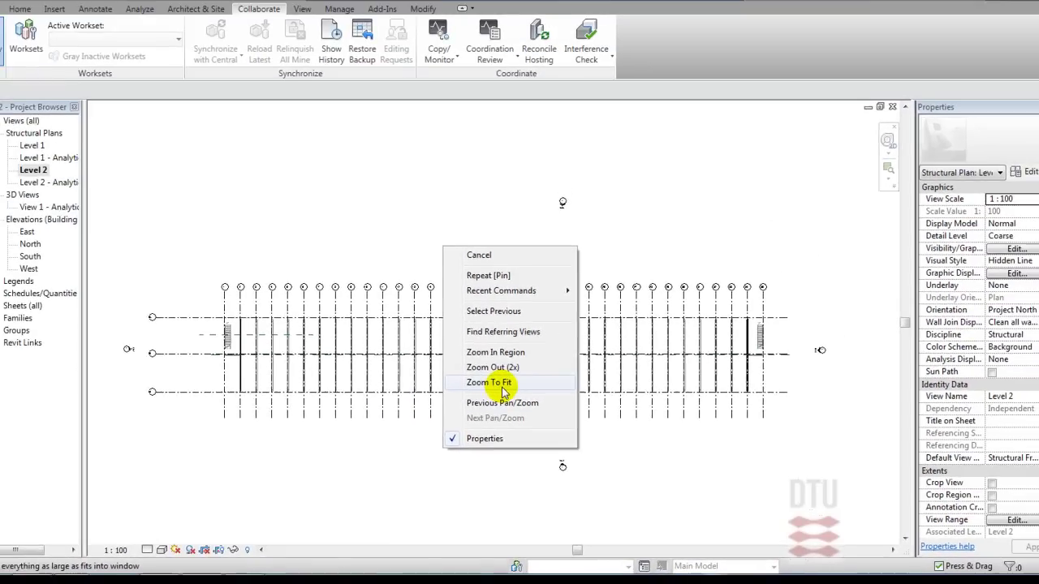
click(487, 356)
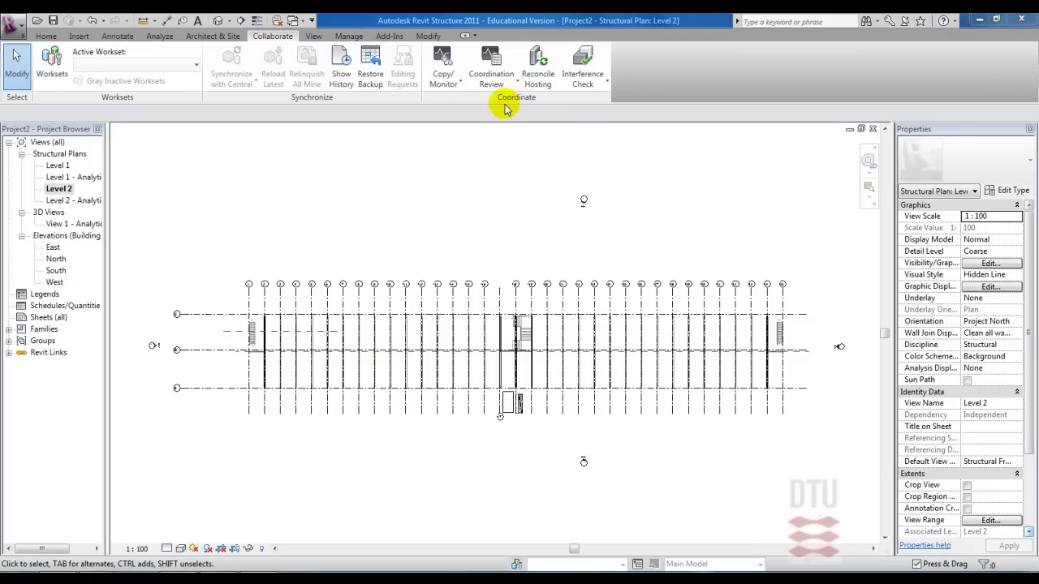
- Start Copy/Monitor on the linked architectural model and open the South elevation
click(443, 69)
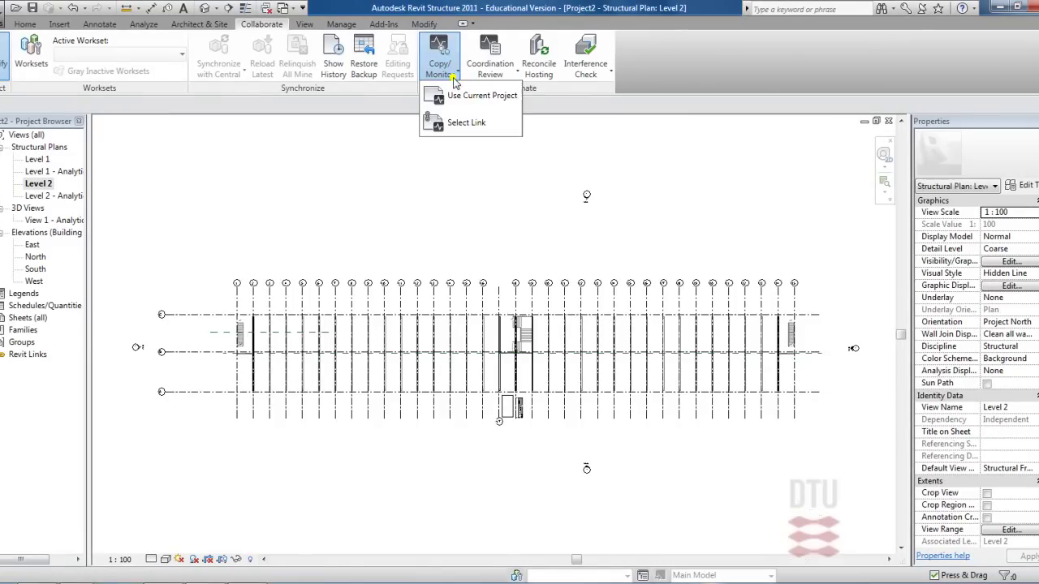
click(463, 123)
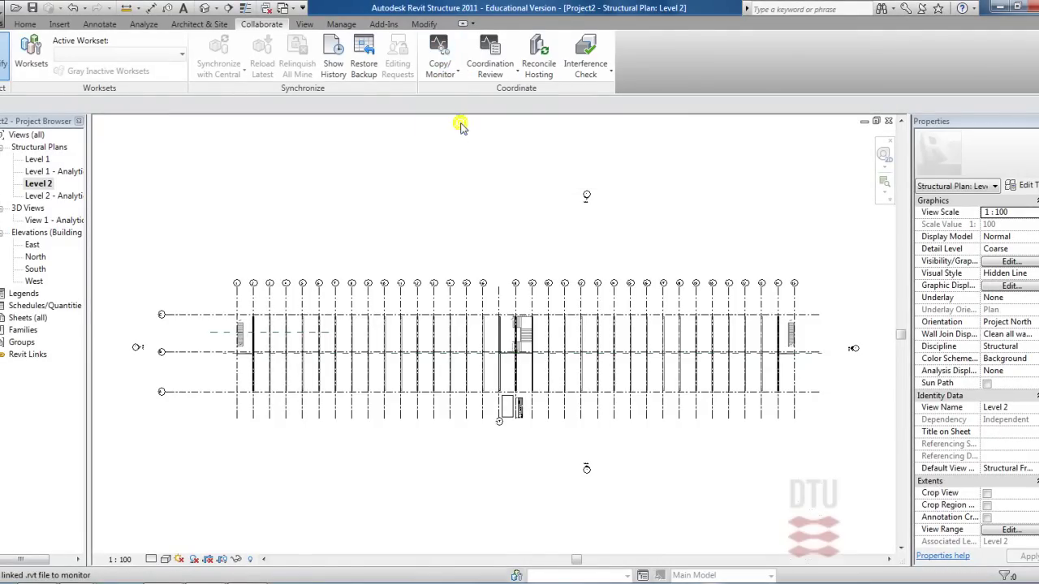
click(463, 323)
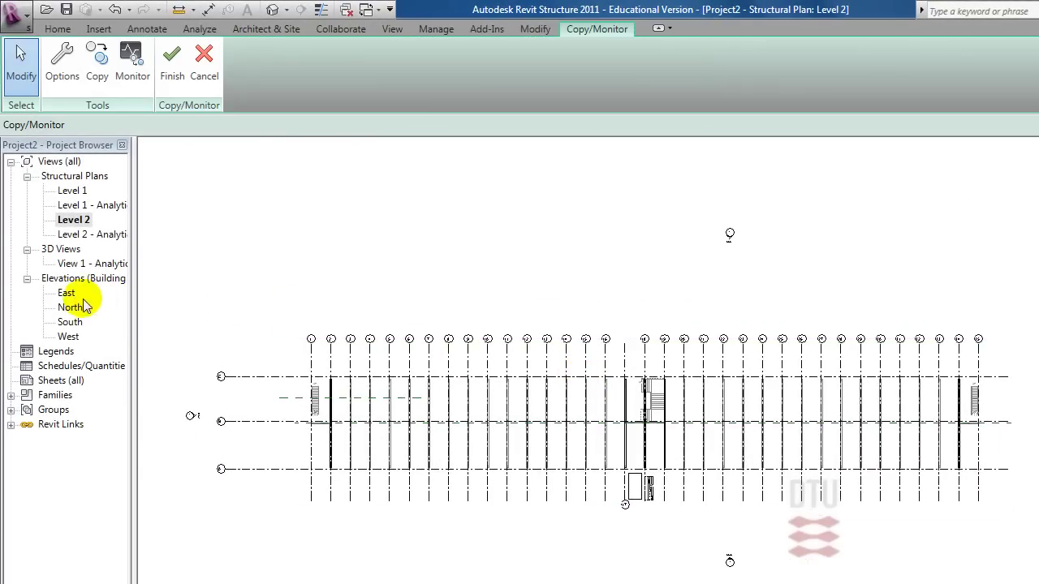
double_click(71, 322)
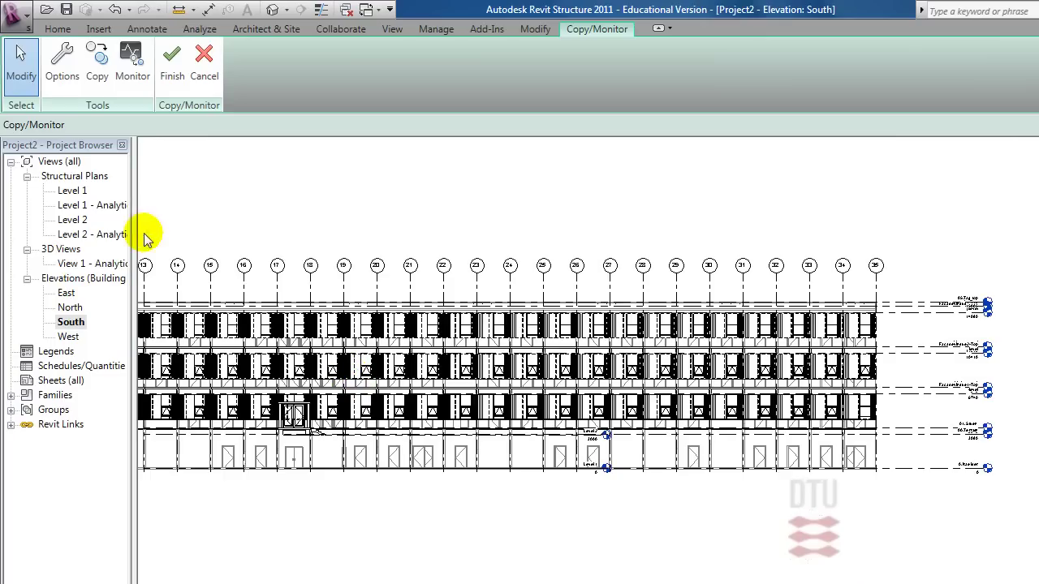
- Start Copy with Multiple selection enabled and bring the linked levels into view
click(97, 83)
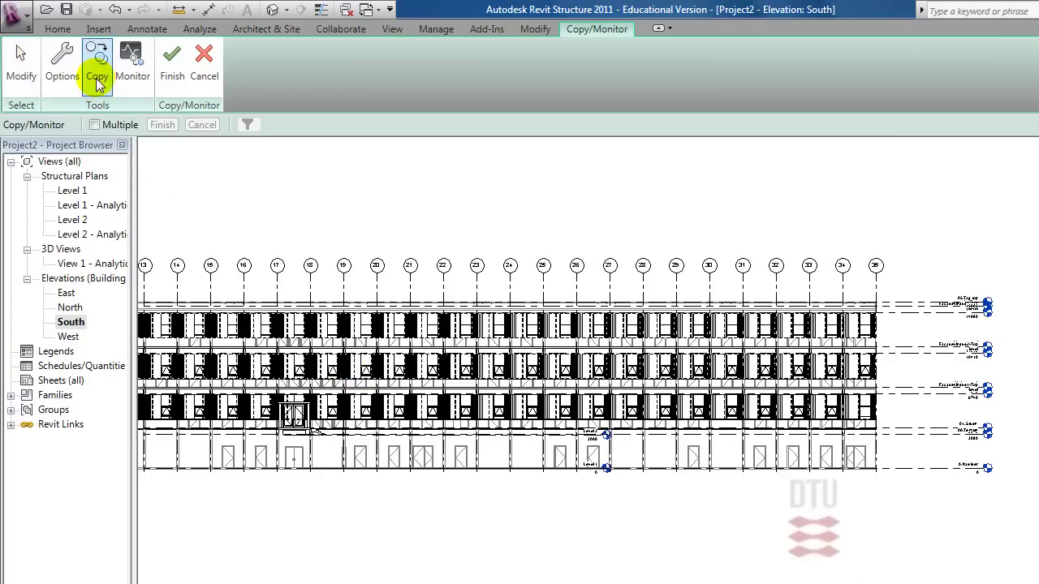
click(94, 125)
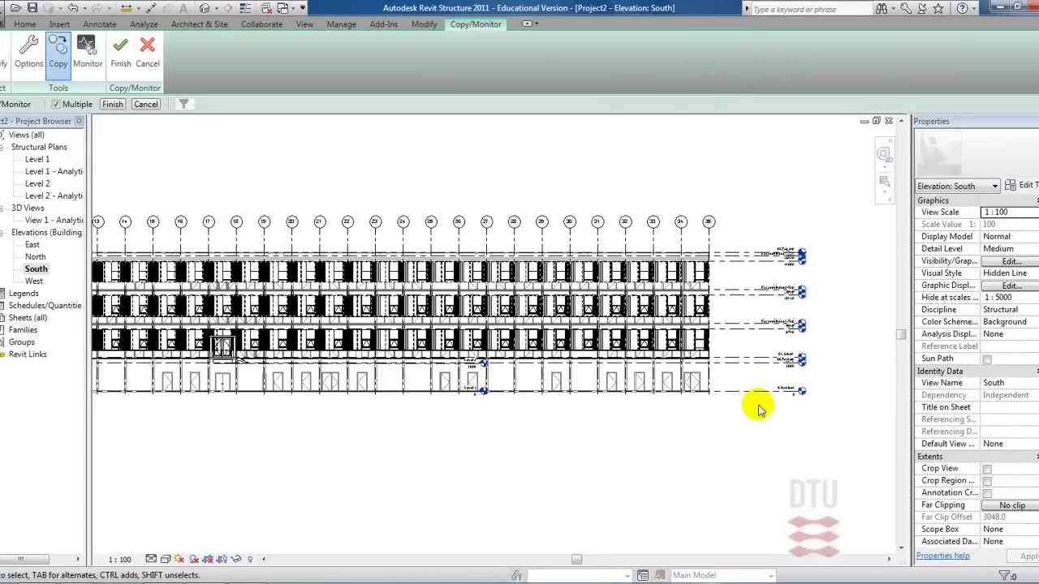
scroll(759, 408, up, 2)
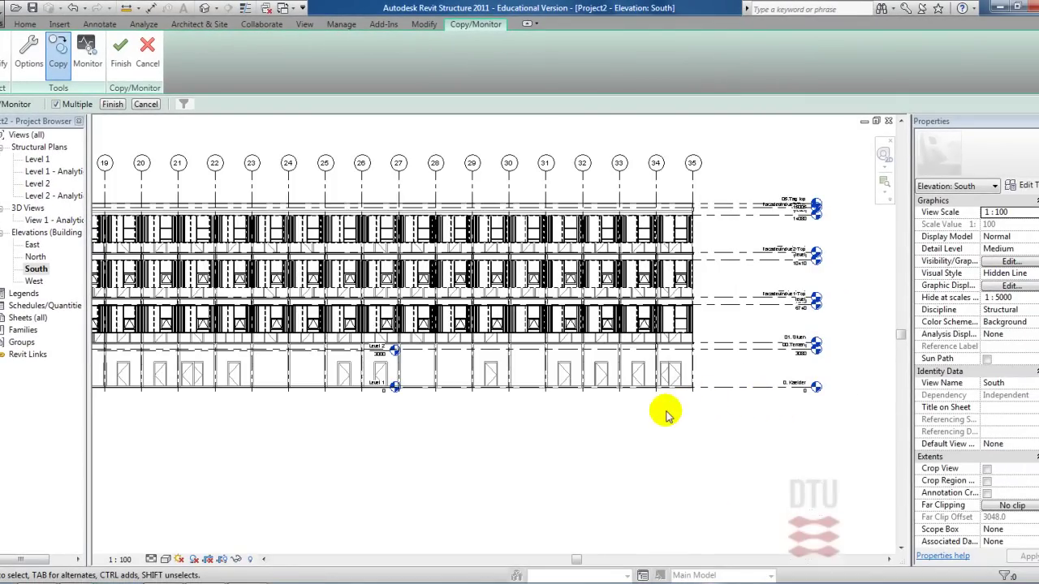
middle_drag(664, 416, 656, 448)
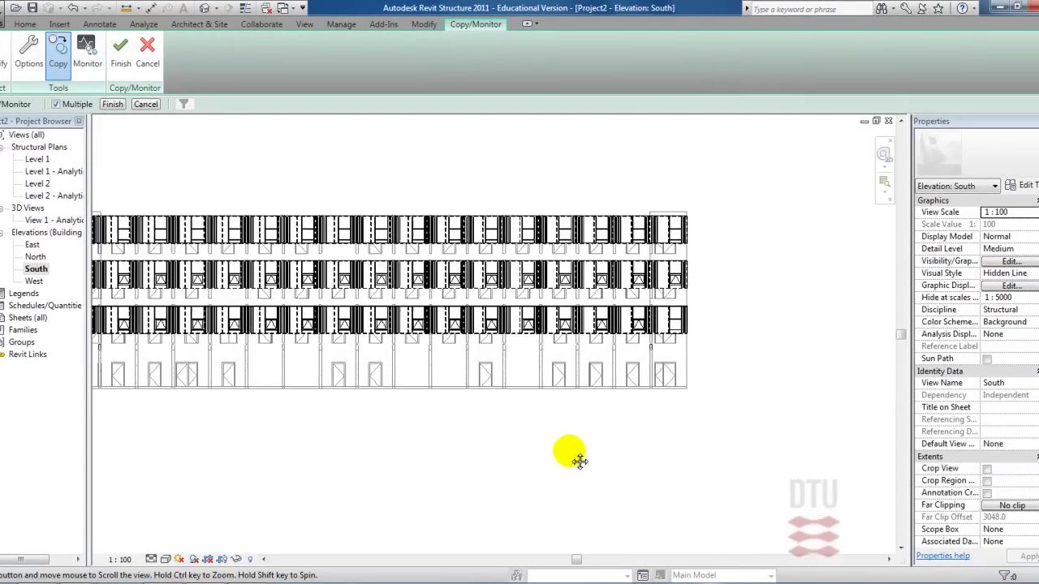
scroll(598, 452, up, 2)
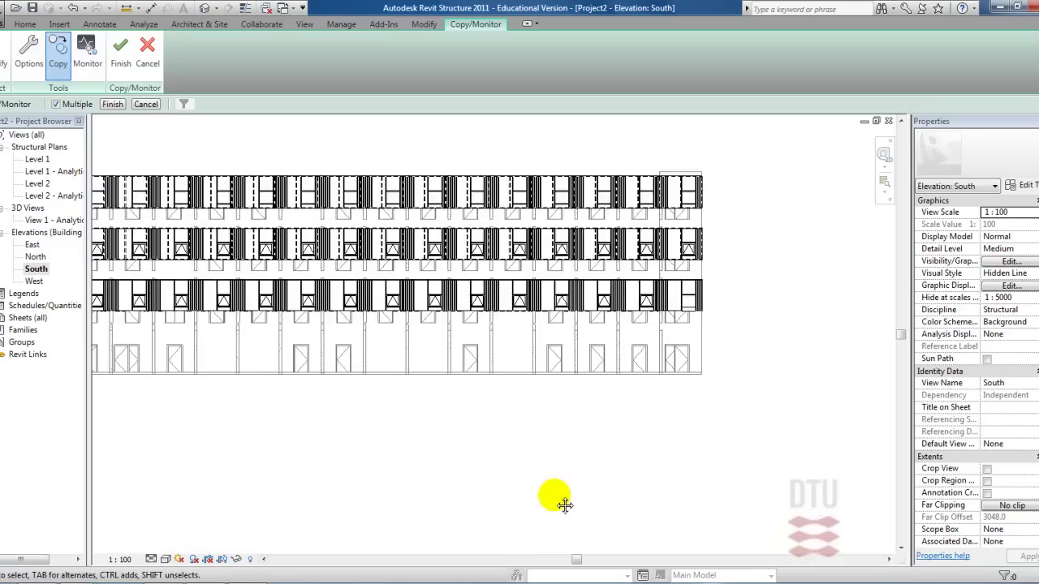
scroll(742, 359, up, 2)
scroll(771, 364, up, 2)
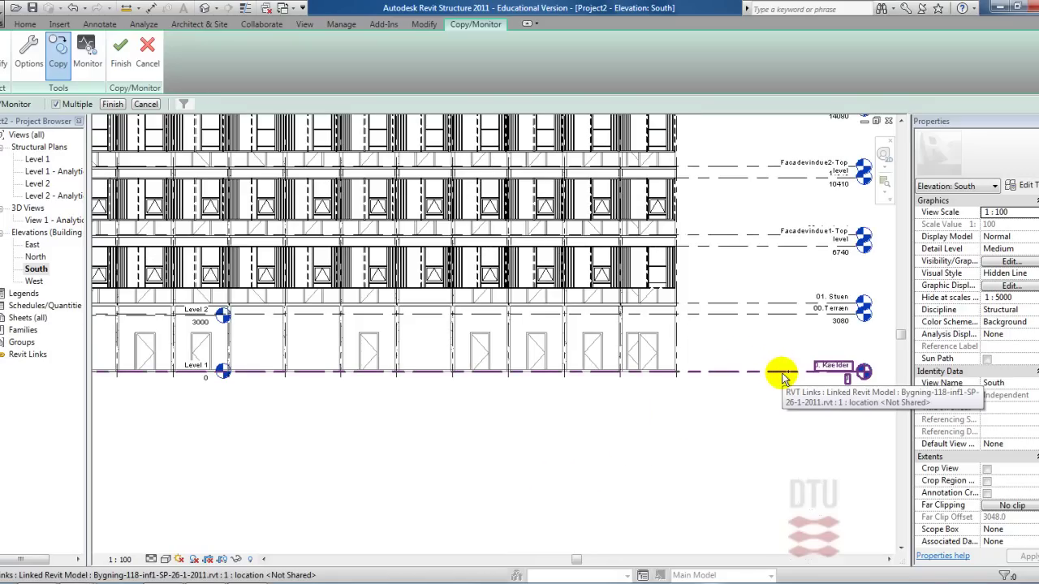
- Copy levels 0. Kaelder, 00. Terræn, Facadevindue1-Top and Facadevindue2-Top, then finish
click(783, 375)
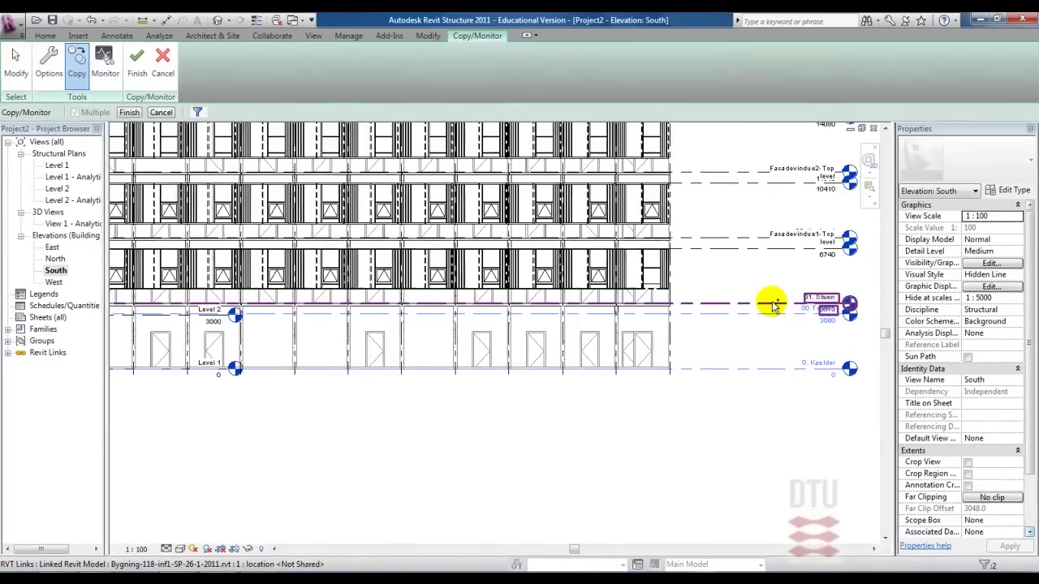
click(786, 318)
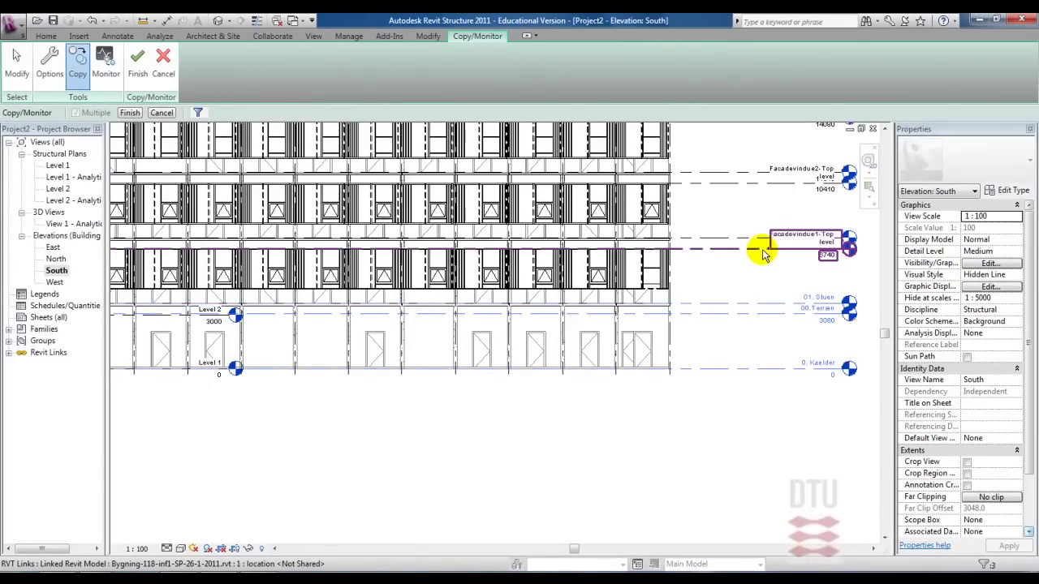
click(753, 242)
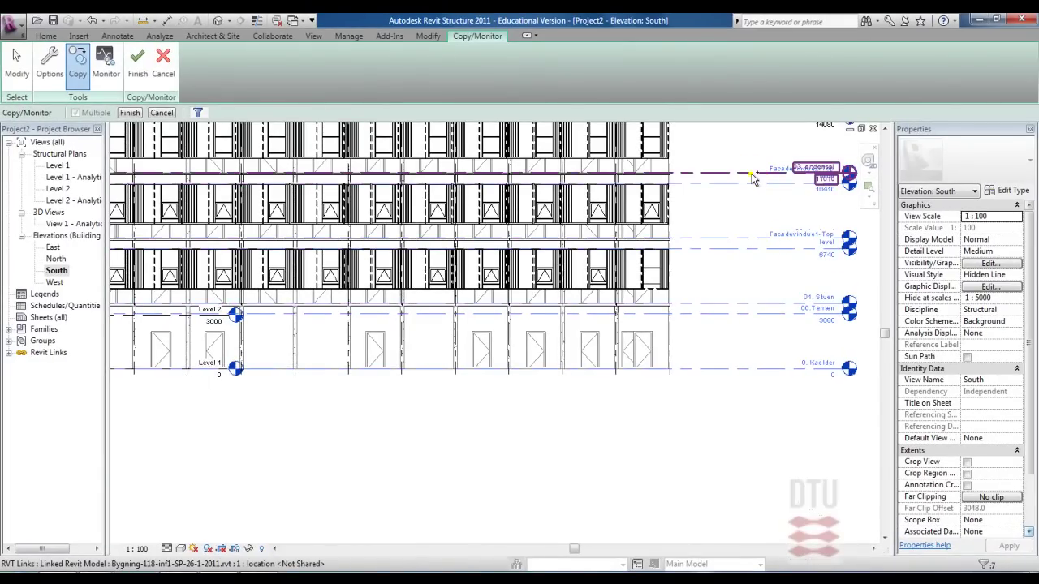
click(753, 178)
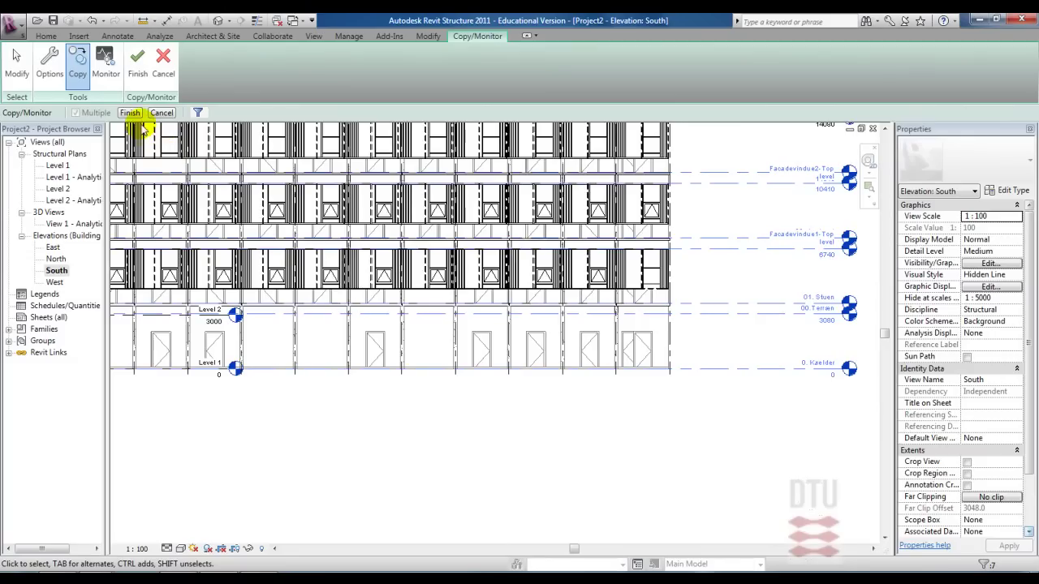
click(130, 112)
click(359, 184)
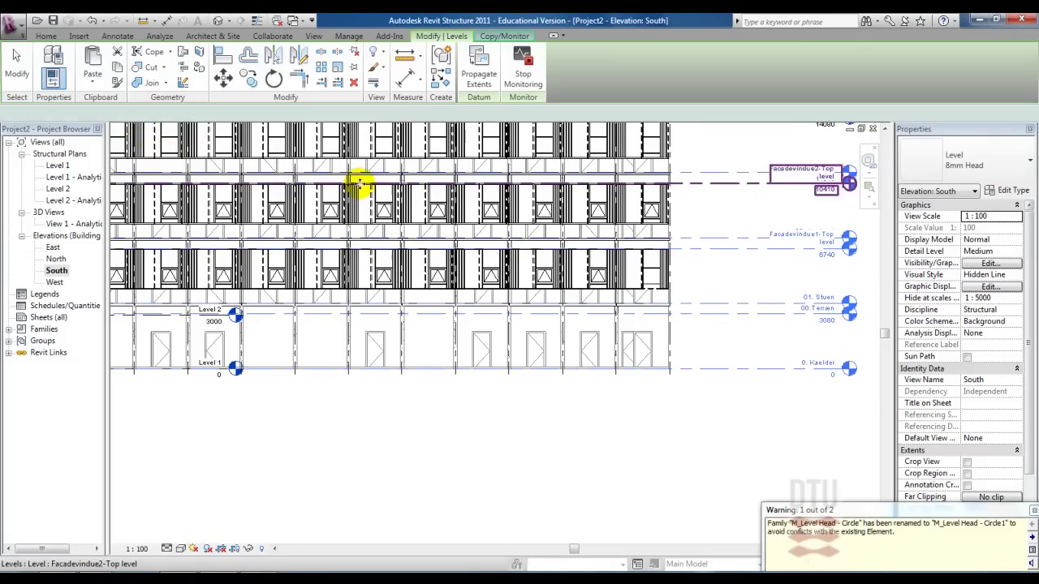
- Finish Copy/Monitor and create floor plan views for all copied levels
click(498, 36)
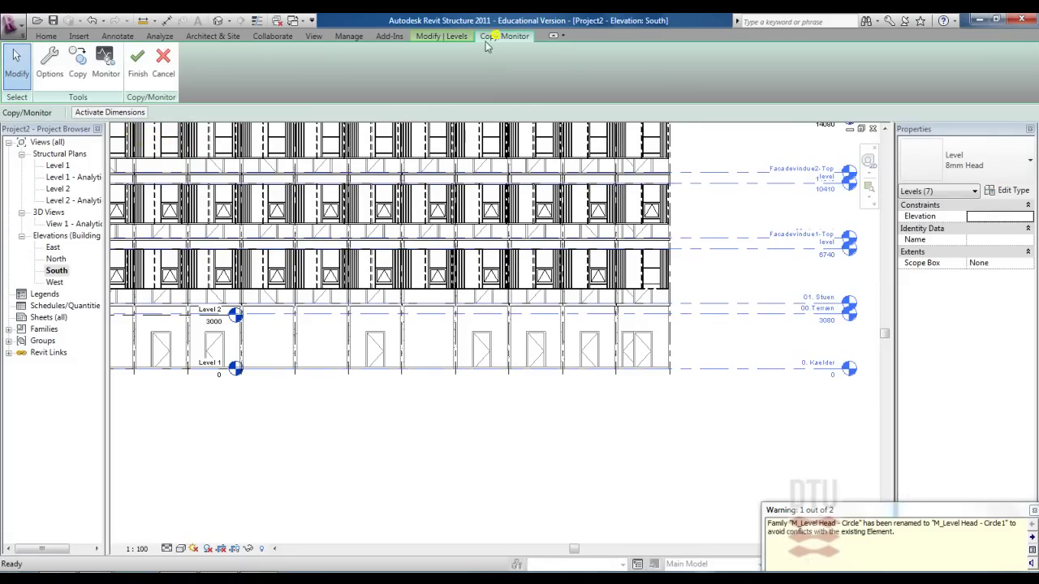
click(138, 69)
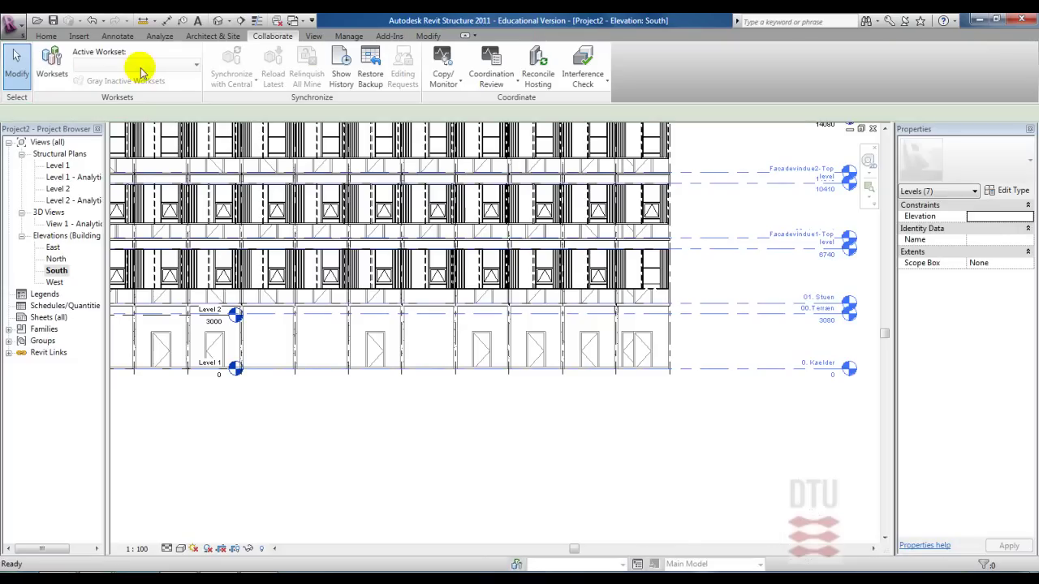
click(318, 38)
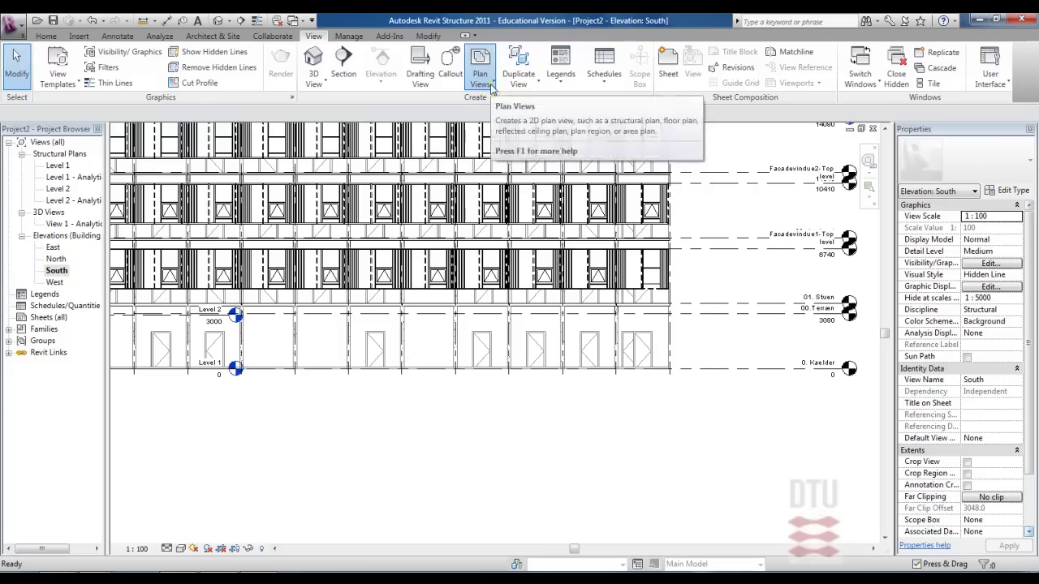
click(480, 78)
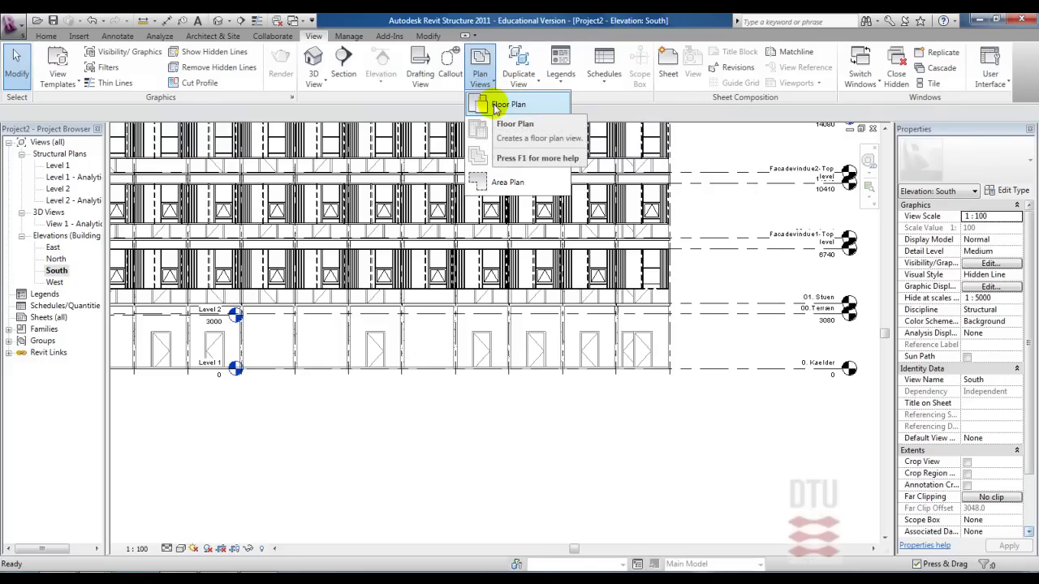
click(495, 108)
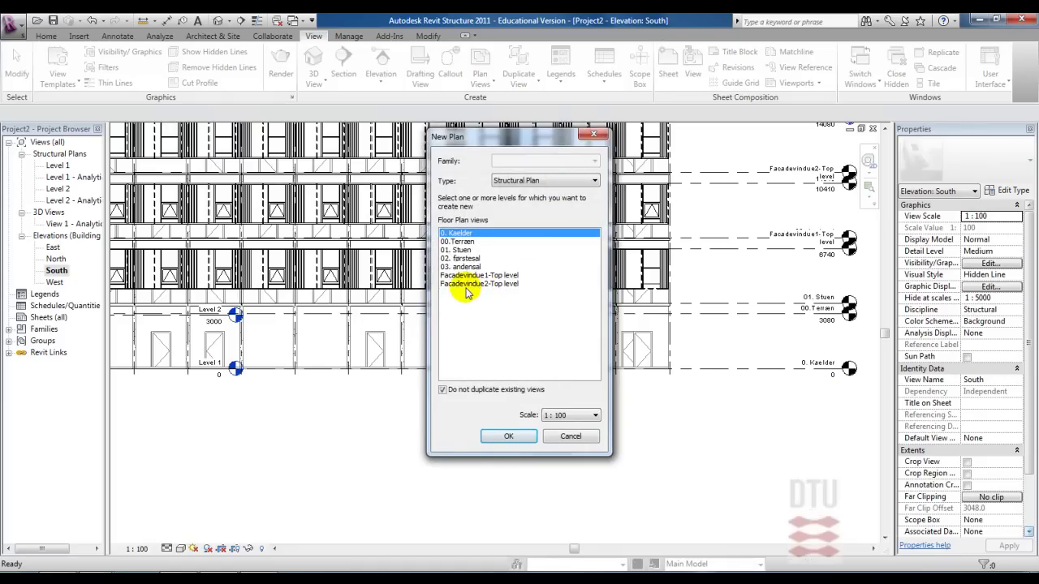
shift+click(467, 285)
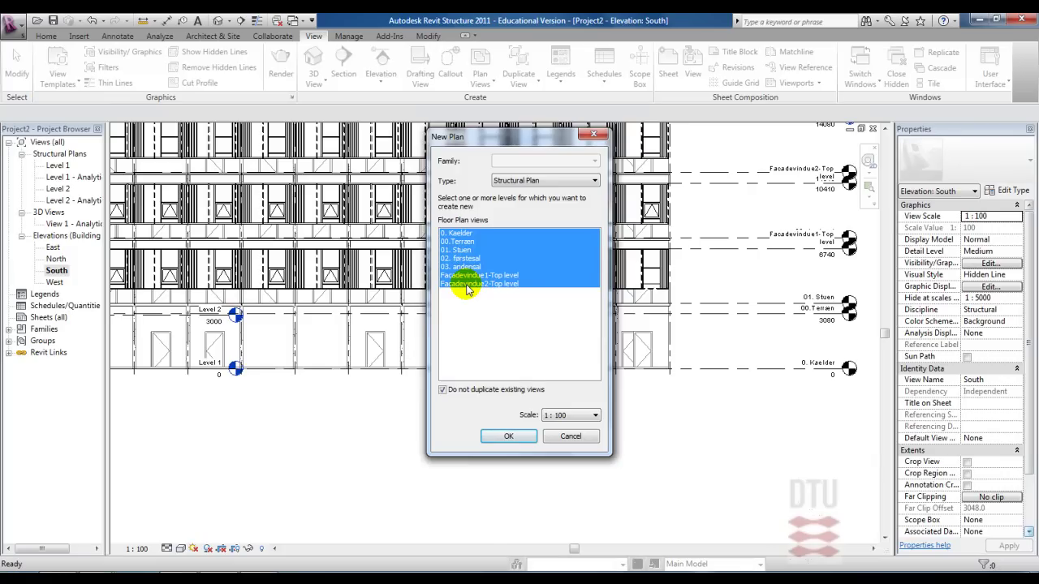
click(497, 437)
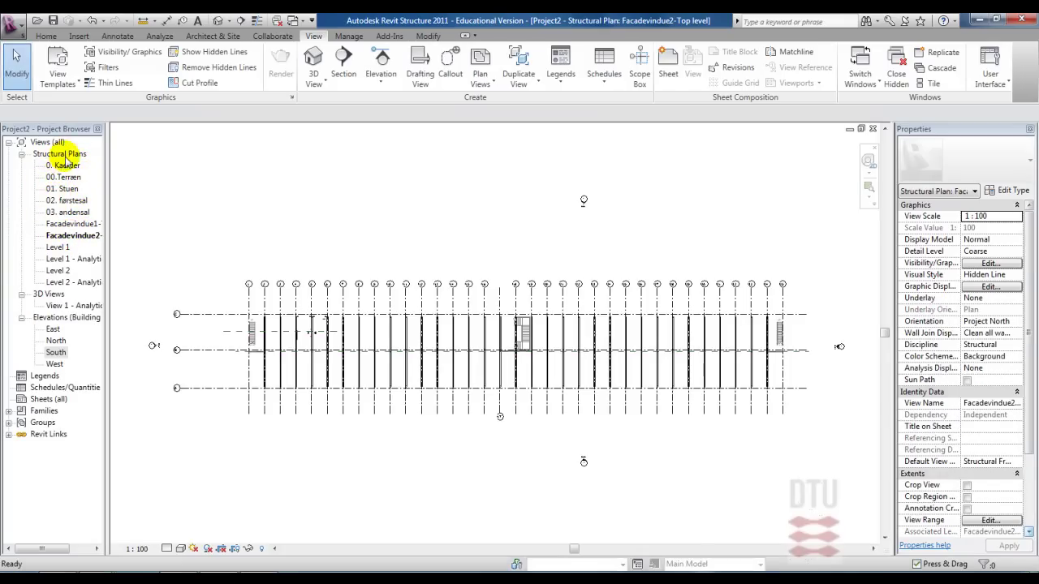
- Delete the default Level 2 and its views from the South elevation
double_click(54, 353)
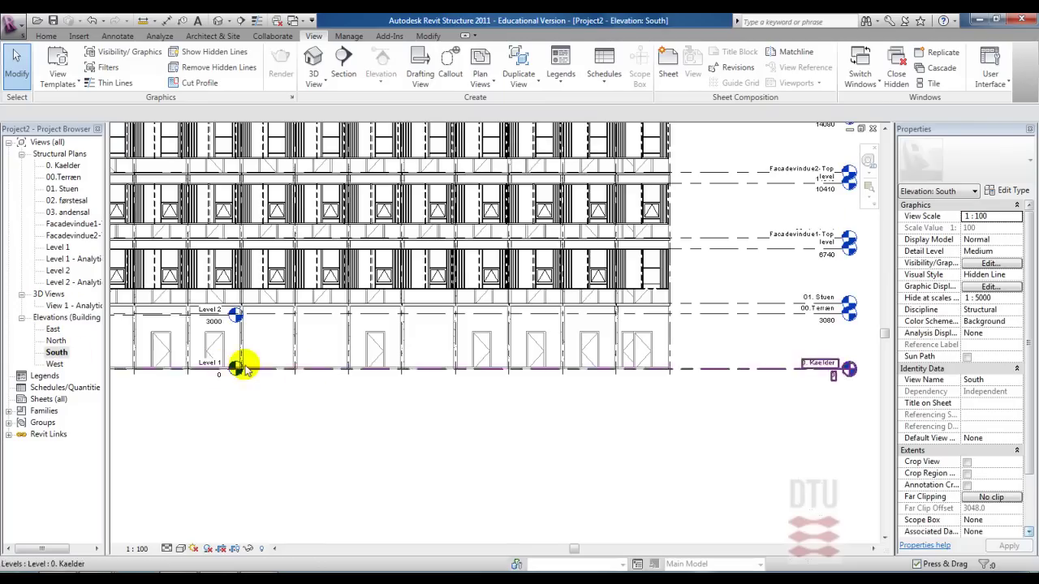
middle_drag(189, 328, 449, 363)
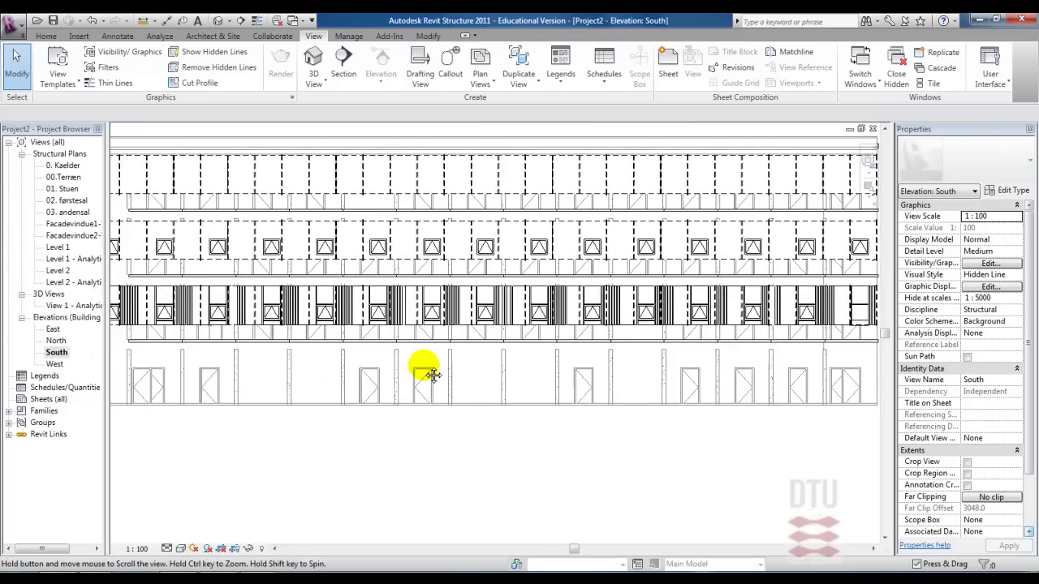
click(438, 356)
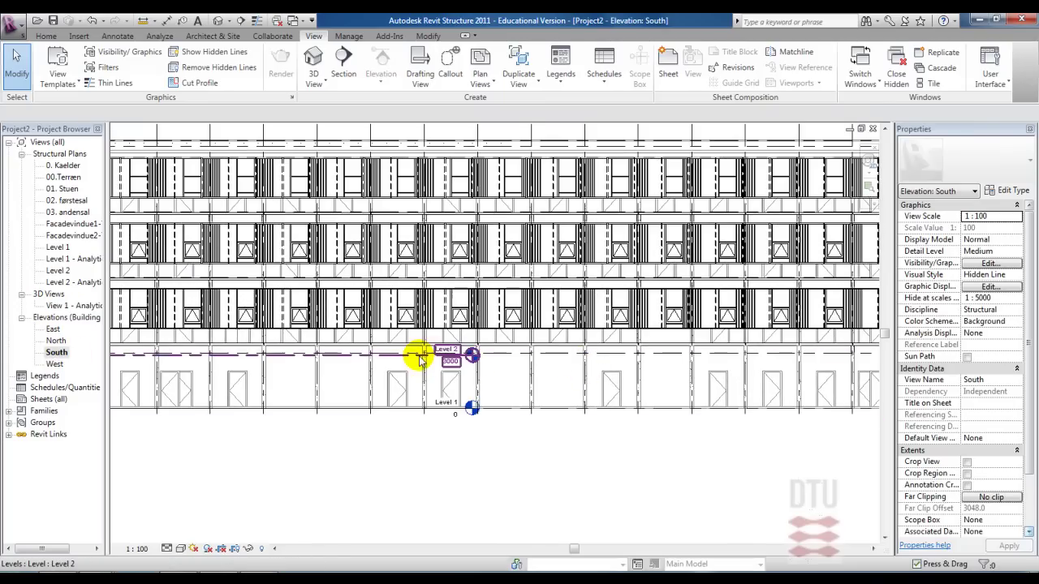
scroll(419, 359, up, 2)
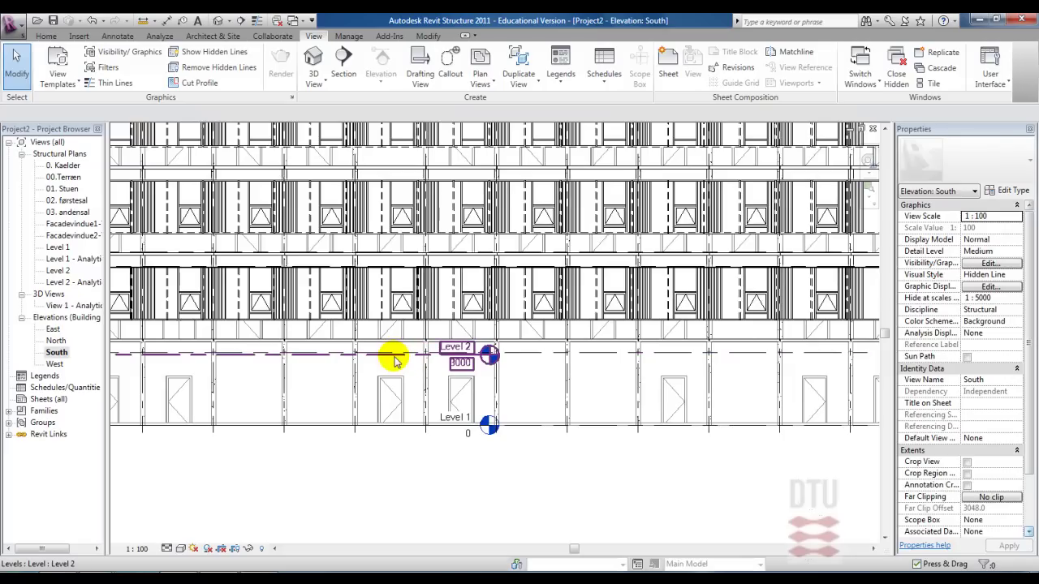
click(395, 359)
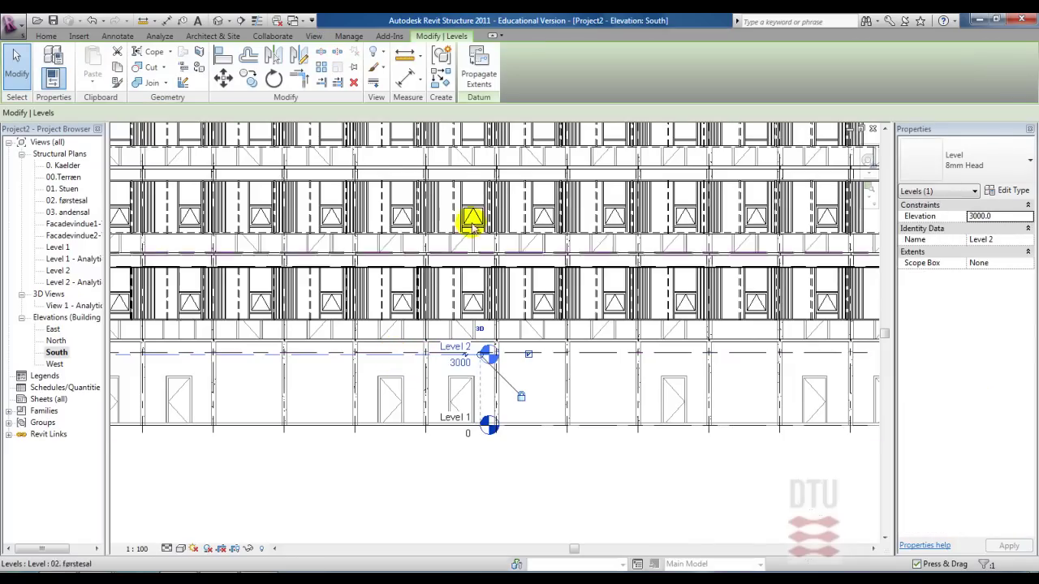
click(354, 82)
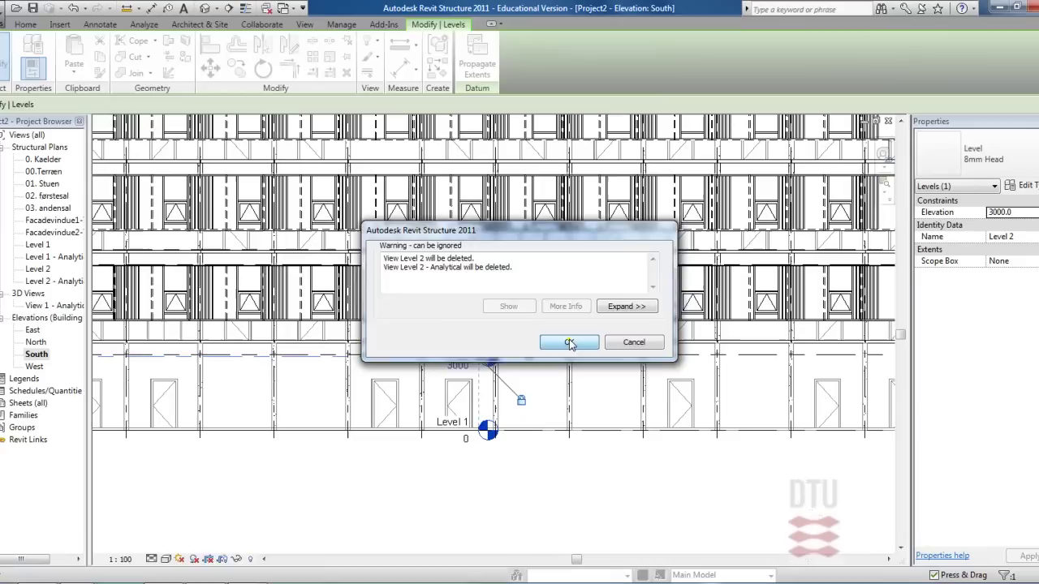
click(567, 340)
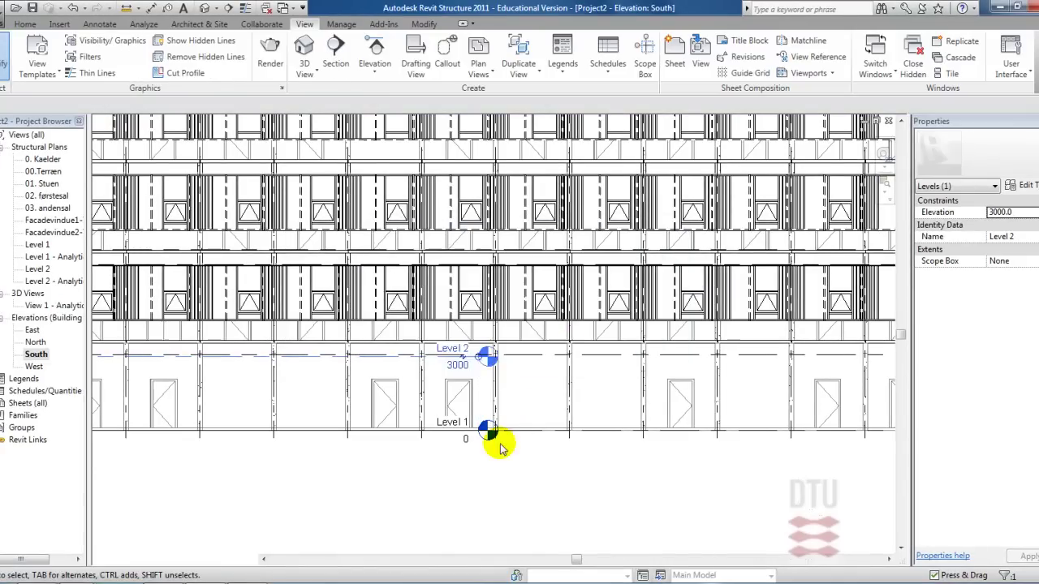
- Delete Level 1 with its views and zoom the elevation to fit
click(421, 437)
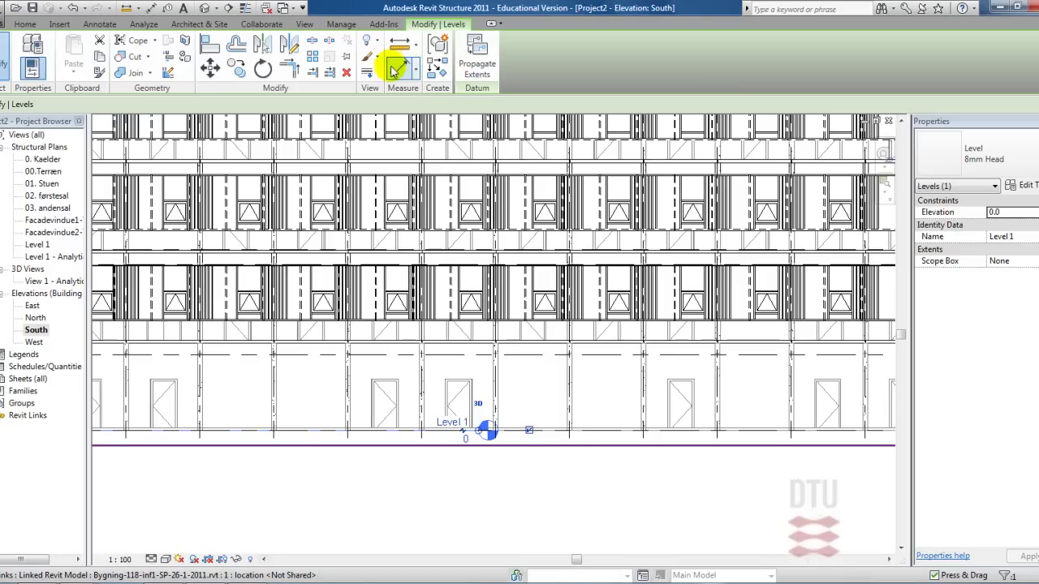
click(346, 74)
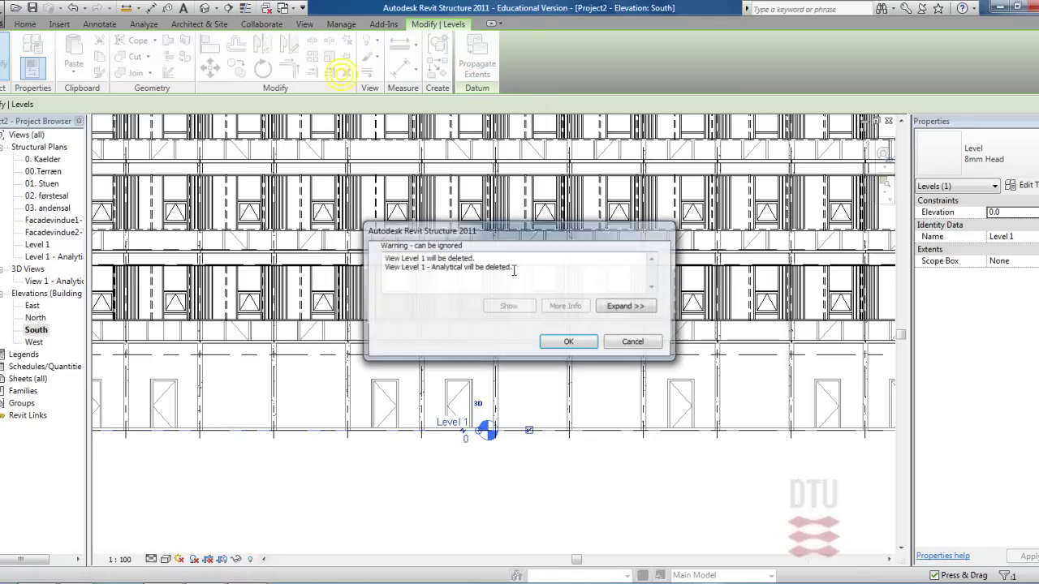
click(551, 345)
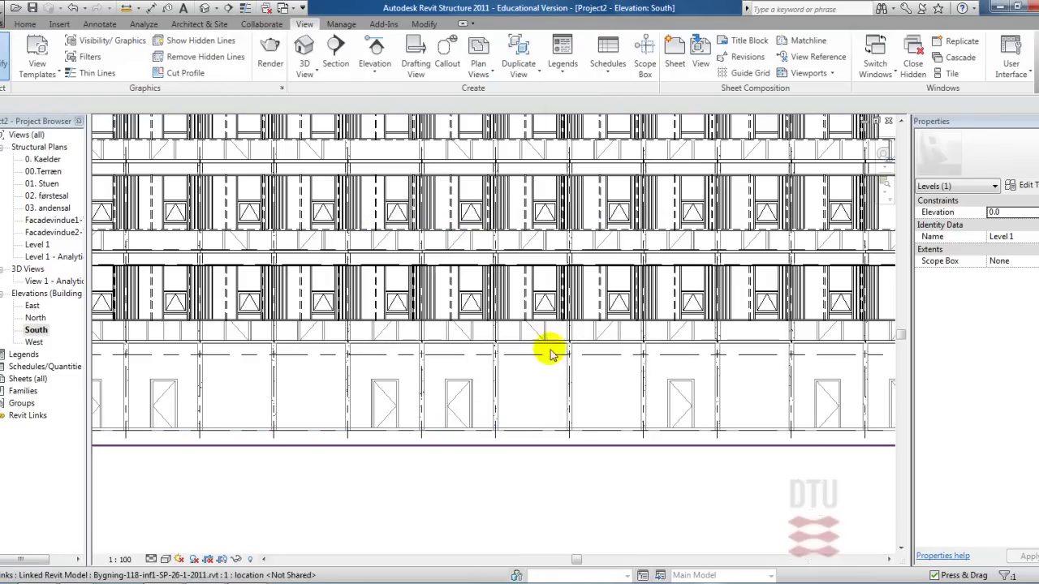
right_click(551, 475)
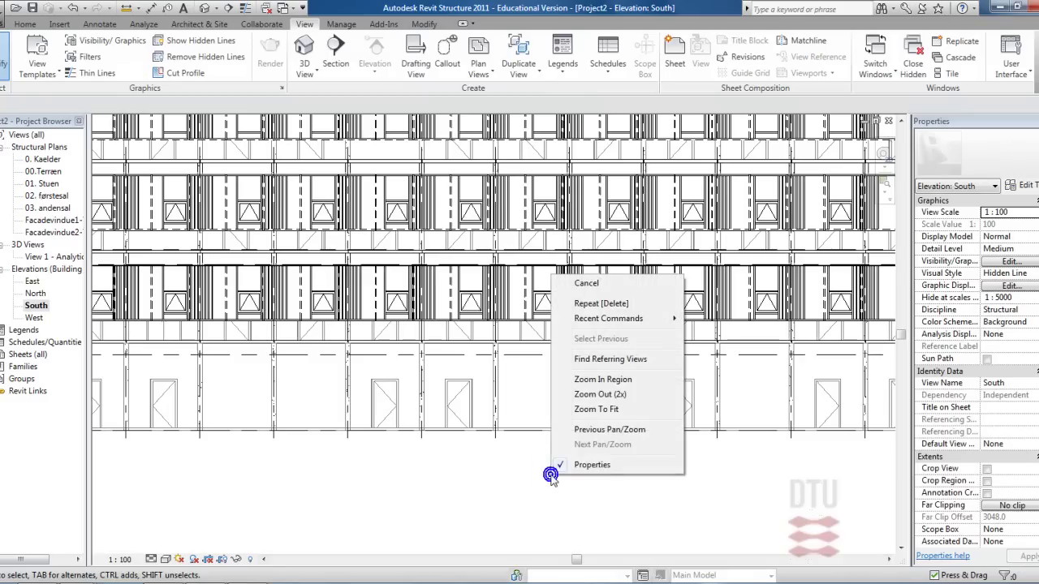
click(614, 409)
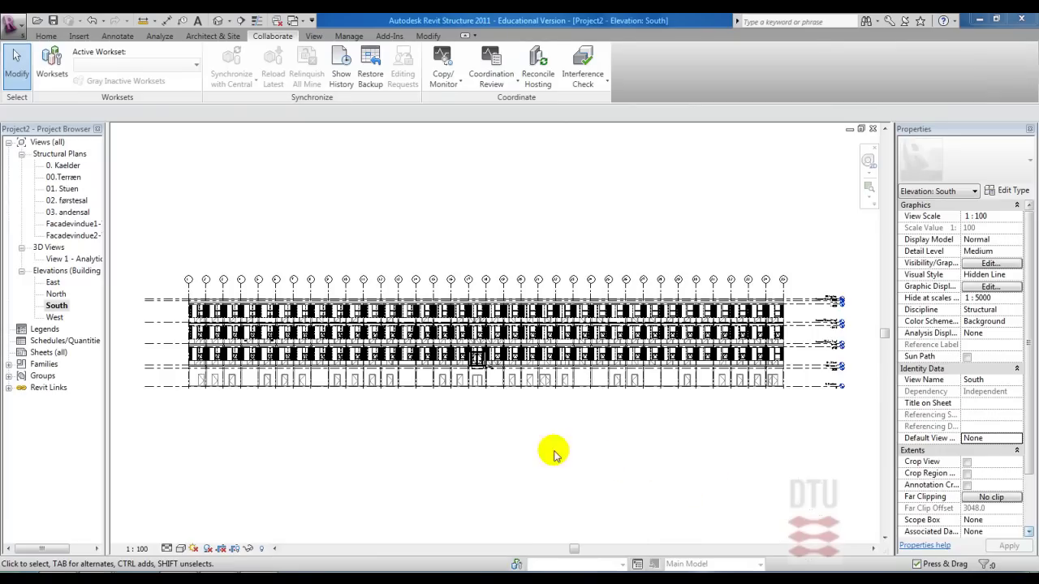
- Open View 1 - Analytical and turn on its Section Box
double_click(81, 259)
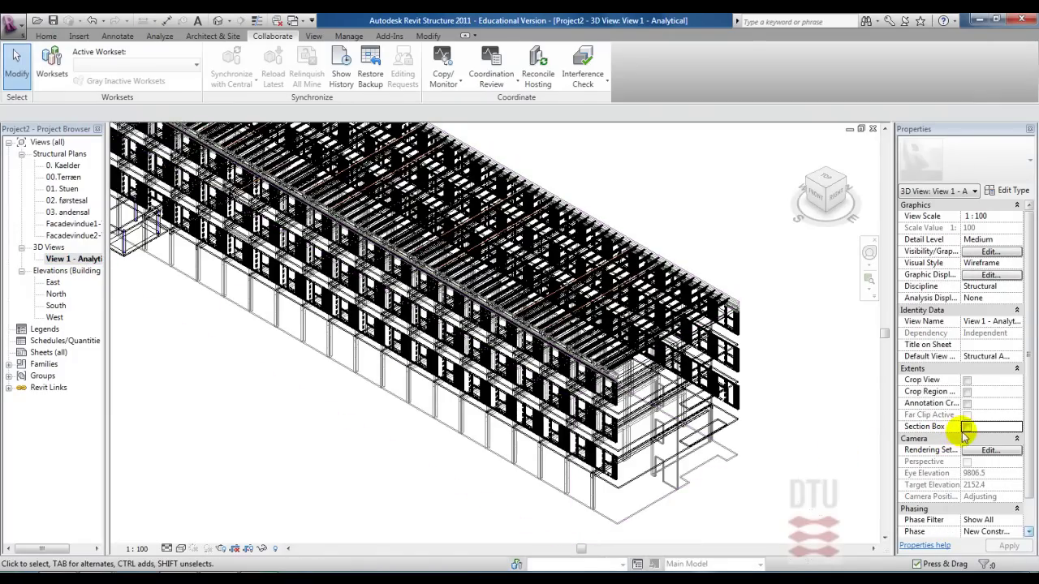
click(967, 427)
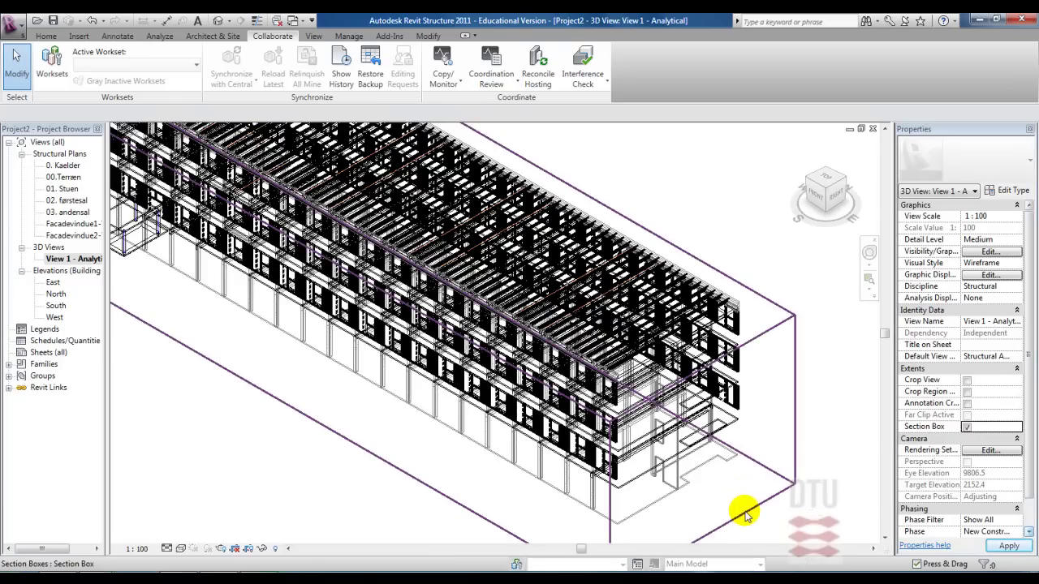
click(743, 511)
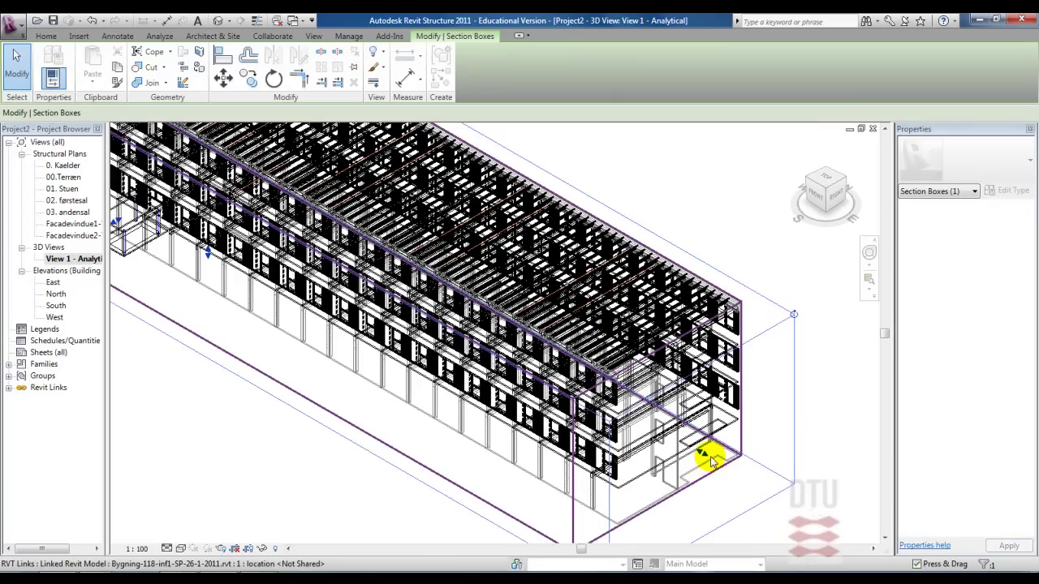
scroll(711, 461, up, 2)
click(701, 455)
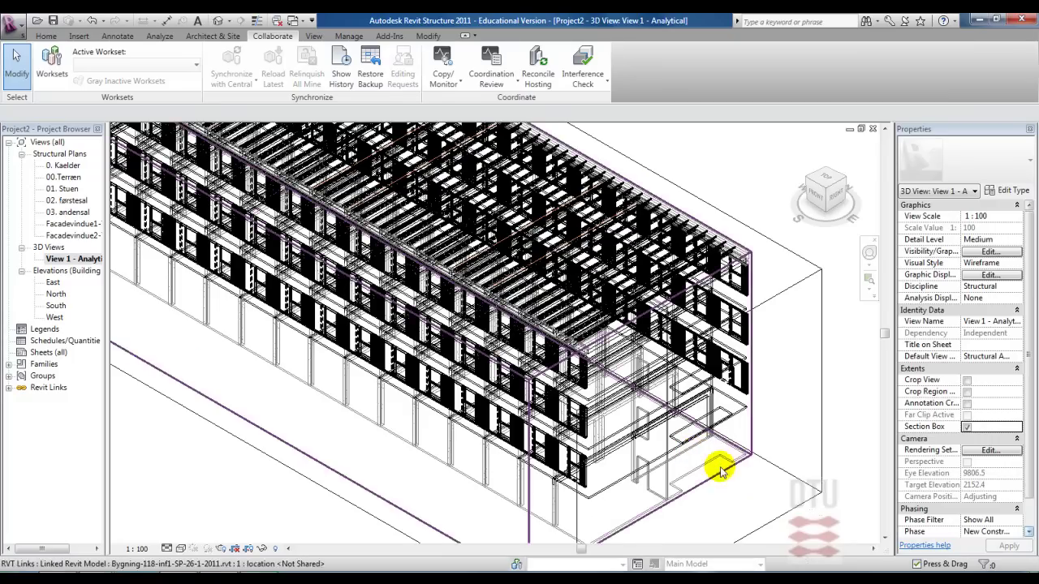
click(770, 516)
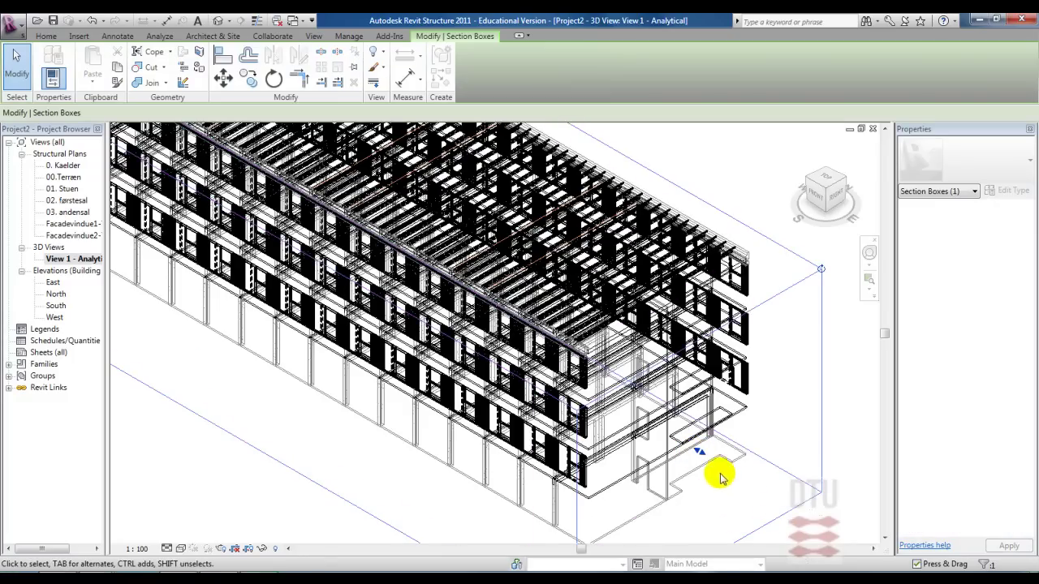
- Drag the section box faces inward to isolate one corner of the building
scroll(696, 456, up, 2)
scroll(706, 459, up, 2)
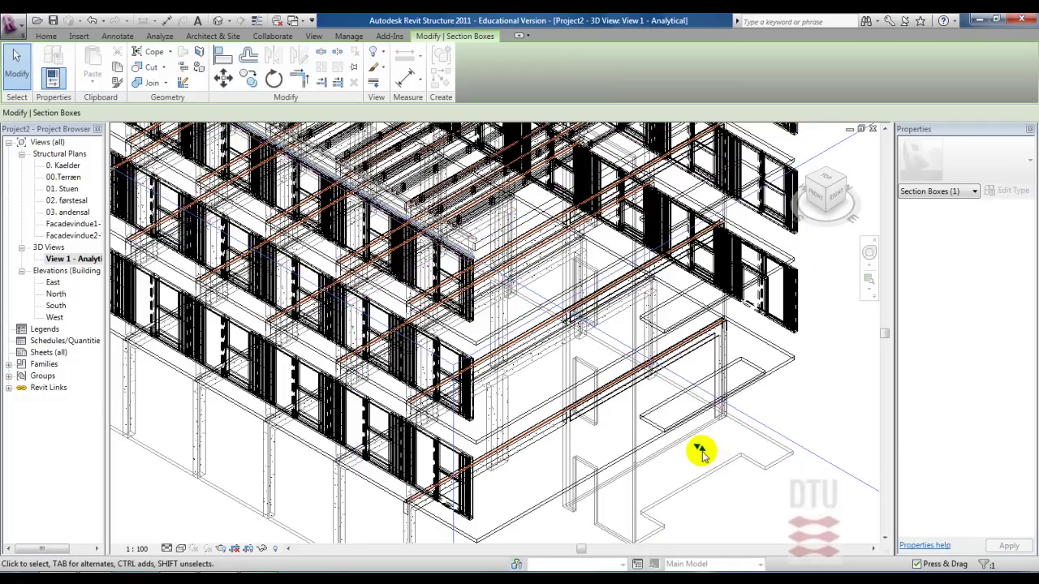
mouse_move(700, 448)
mouse_down()
mouse_move(413, 382)
mouse_move(231, 321)
mouse_up()
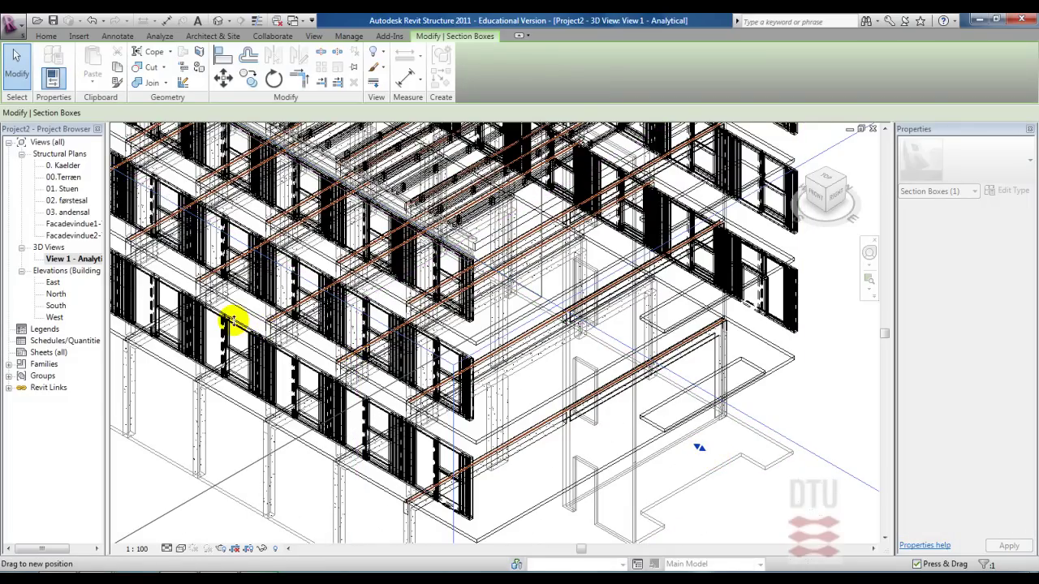
drag(484, 433, 487, 431)
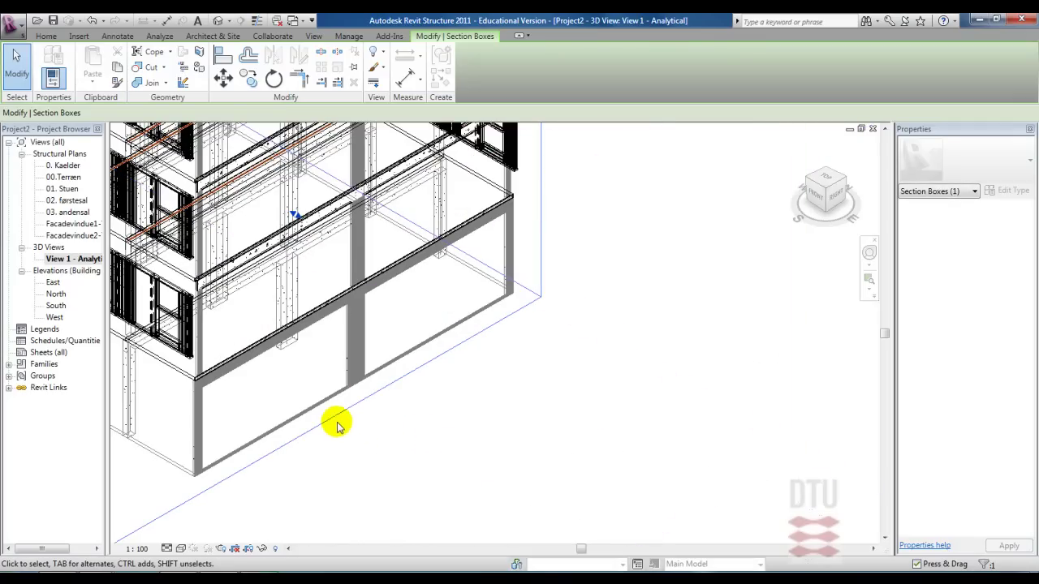
mouse_move(333, 417)
mouse_down()
mouse_move(348, 430)
mouse_move(276, 242)
mouse_move(311, 234)
mouse_up()
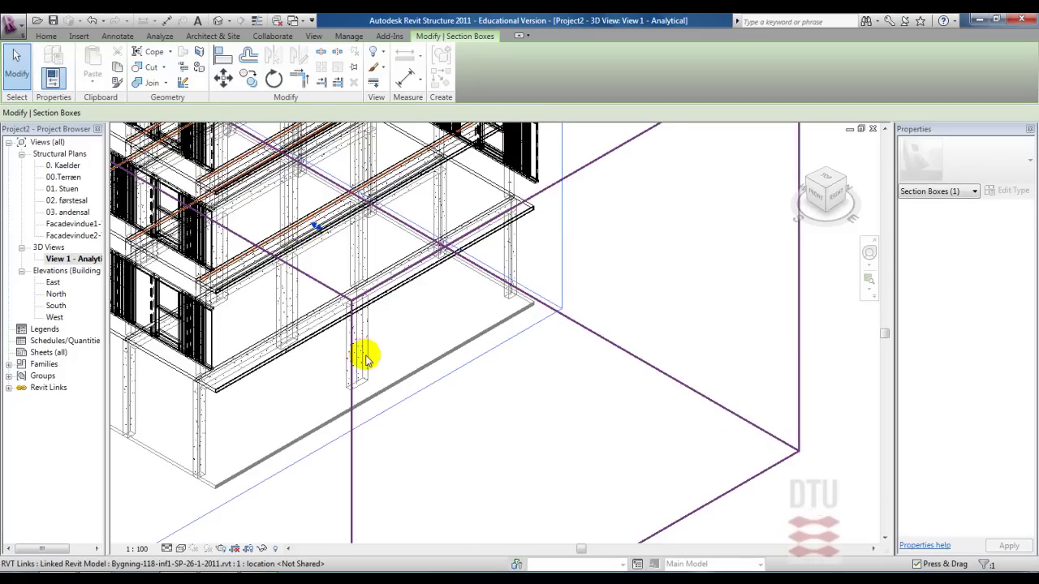
scroll(365, 357, down, 1)
click(535, 375)
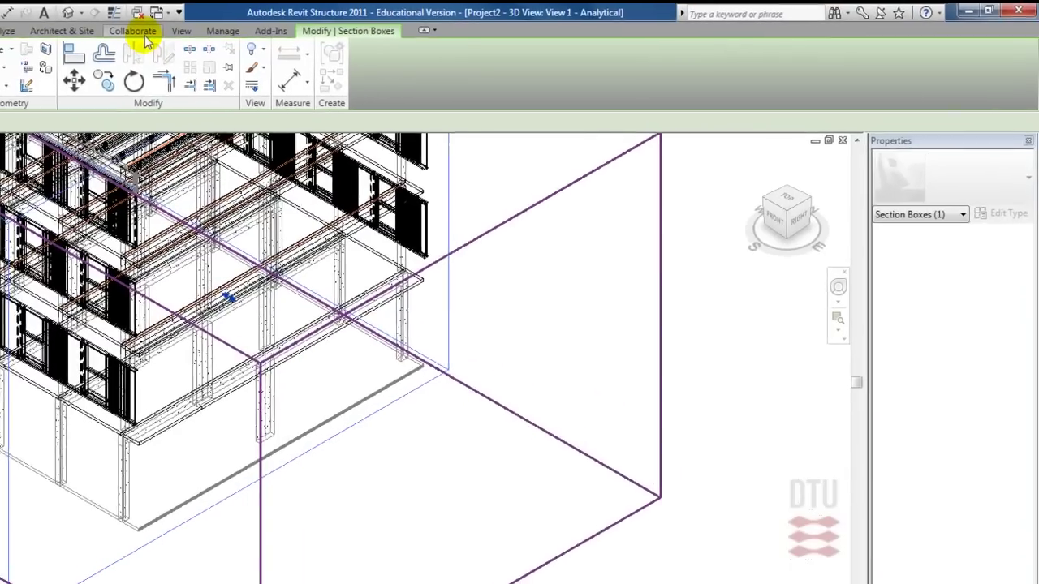
click(276, 36)
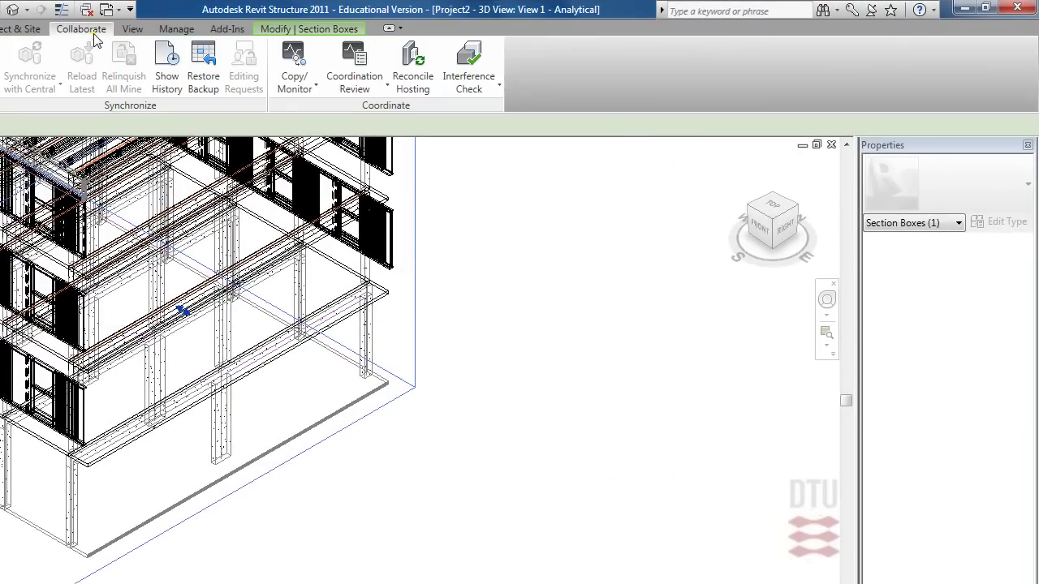
- Start Copy/Monitor on the linked architectural model and open its Copy/Monitor Options dialog
click(297, 87)
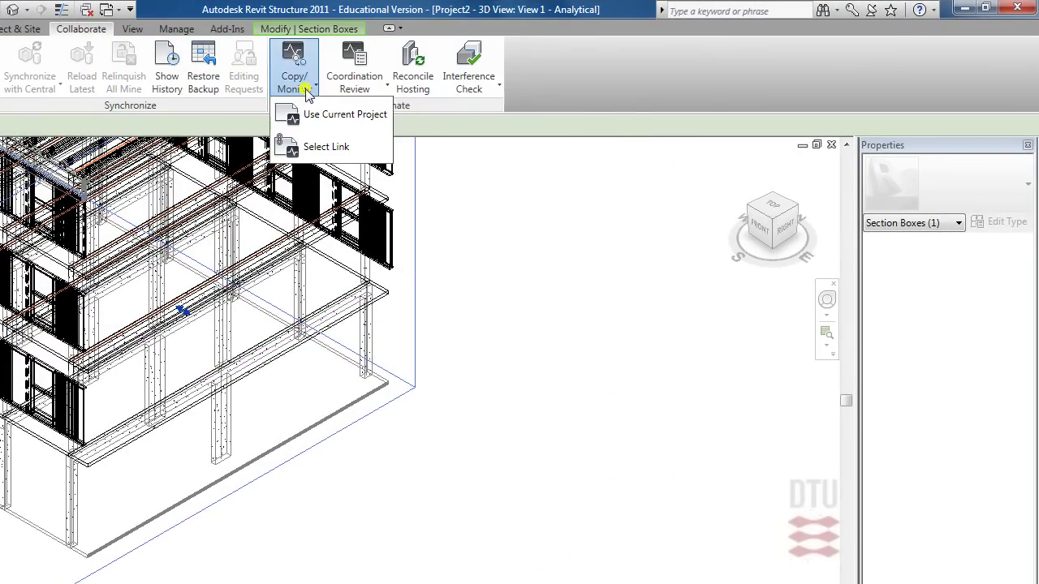
click(324, 148)
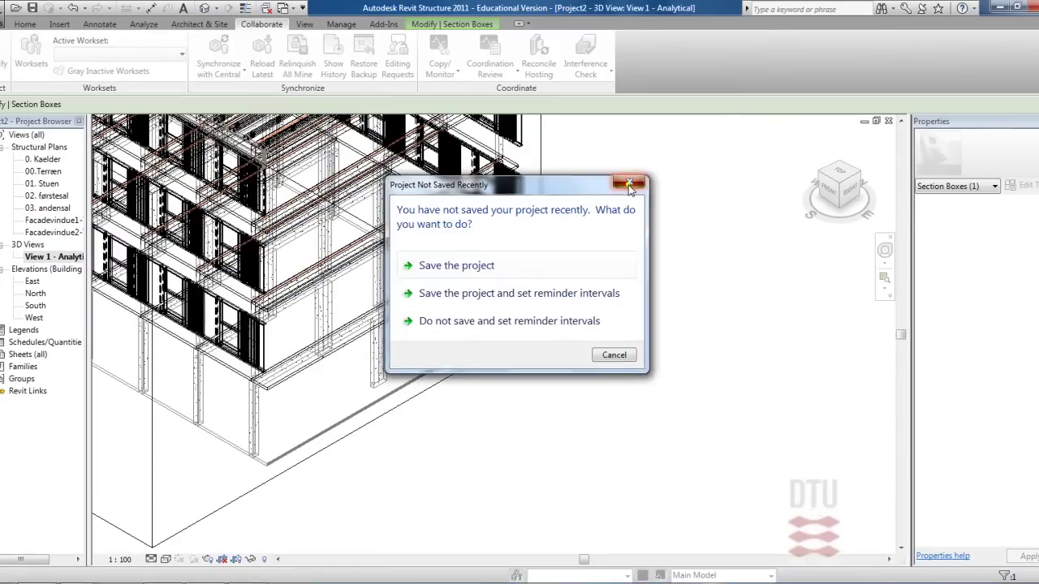
click(629, 185)
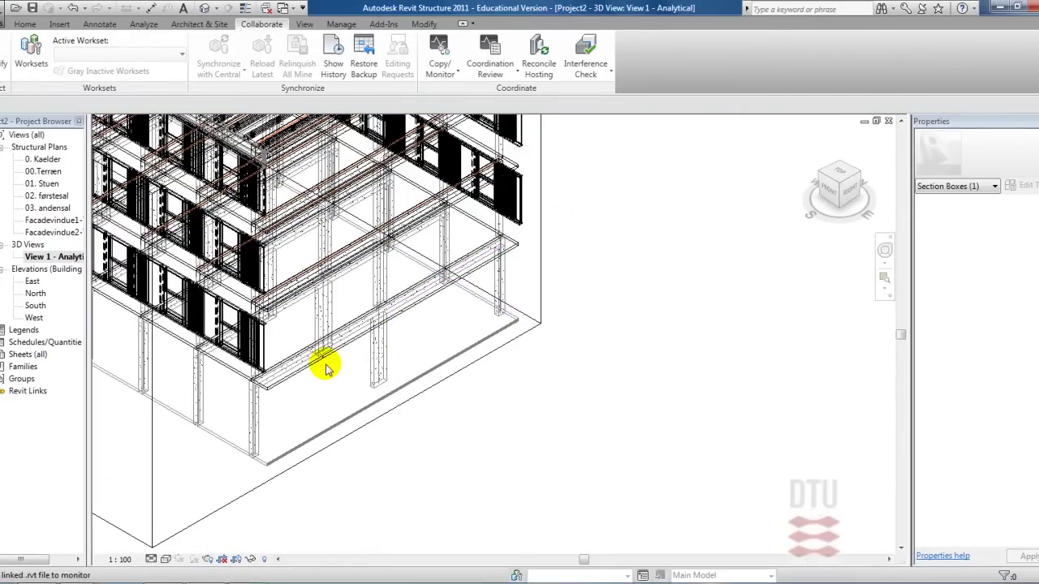
click(372, 381)
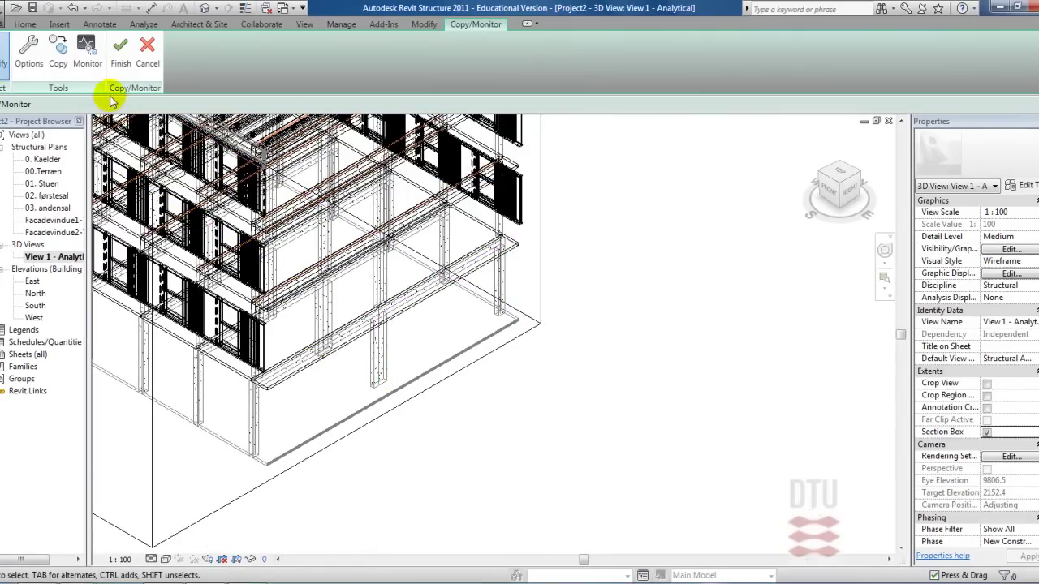
click(29, 57)
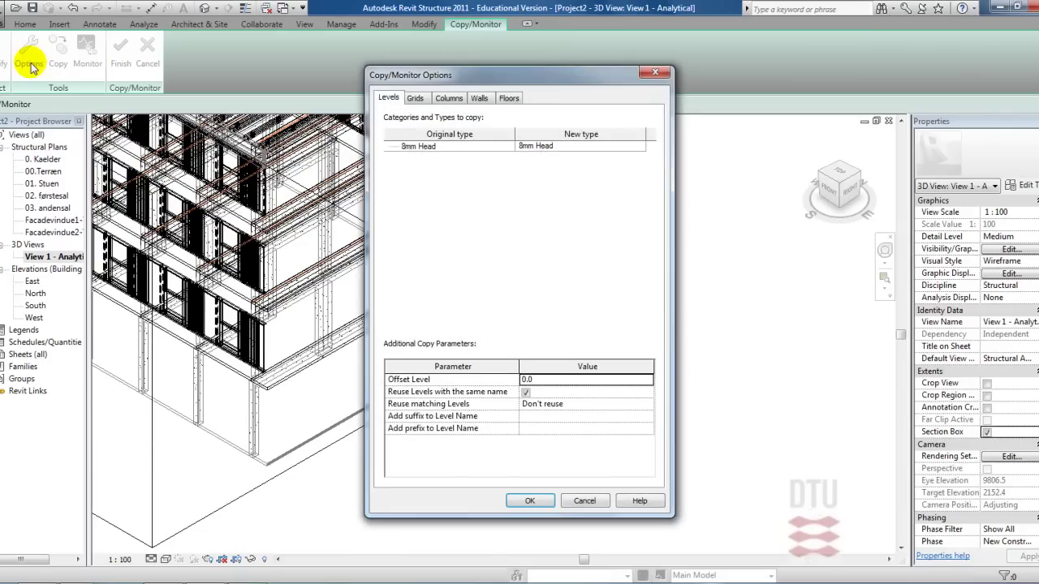
- Set the first column type and the 200 x 200mm 2-søjle type to 'Copy original Type'
click(459, 104)
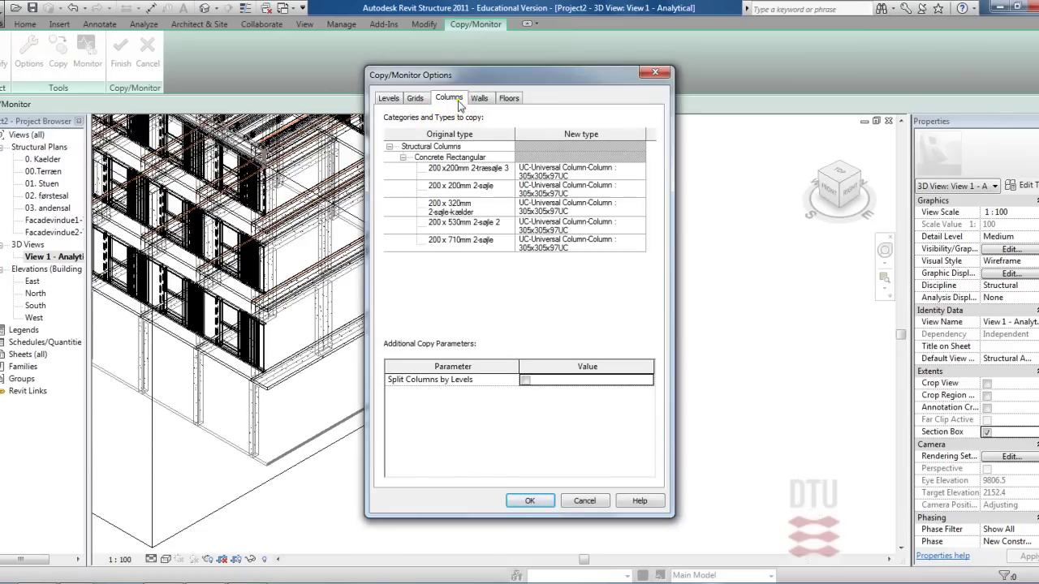
click(636, 174)
click(640, 170)
scroll(696, 202, up, 3)
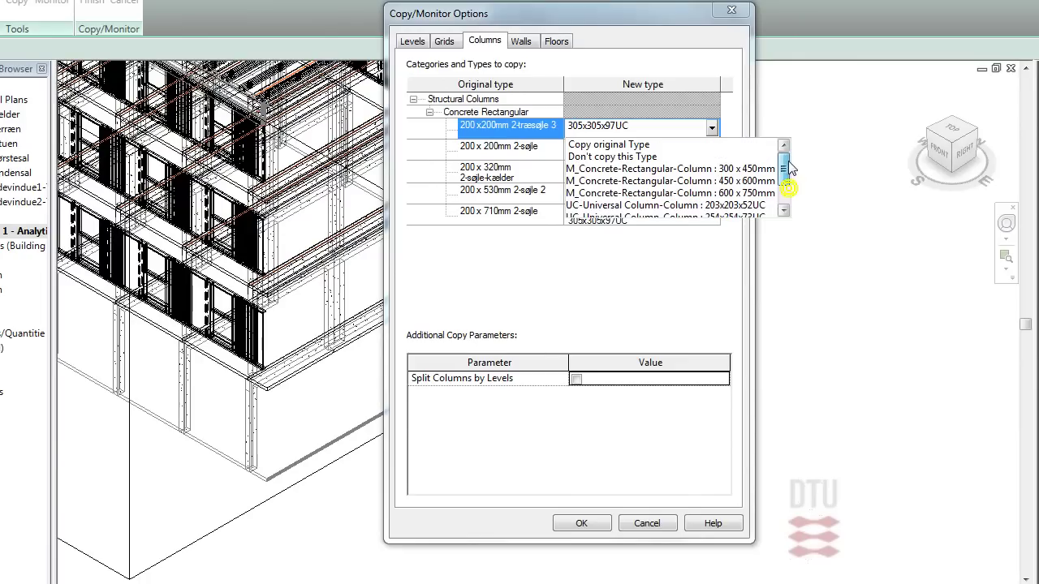
click(713, 144)
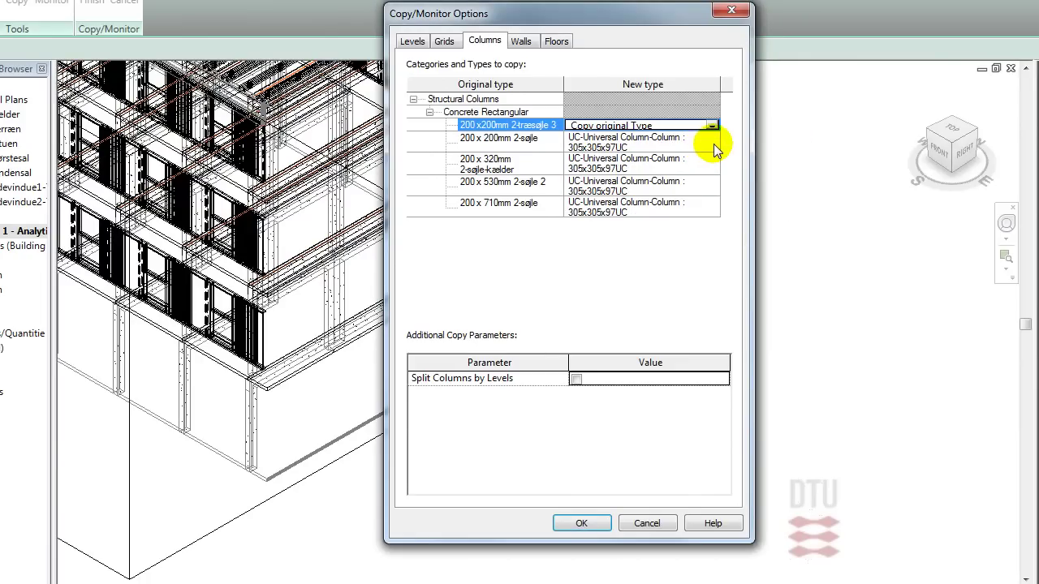
click(714, 144)
click(712, 141)
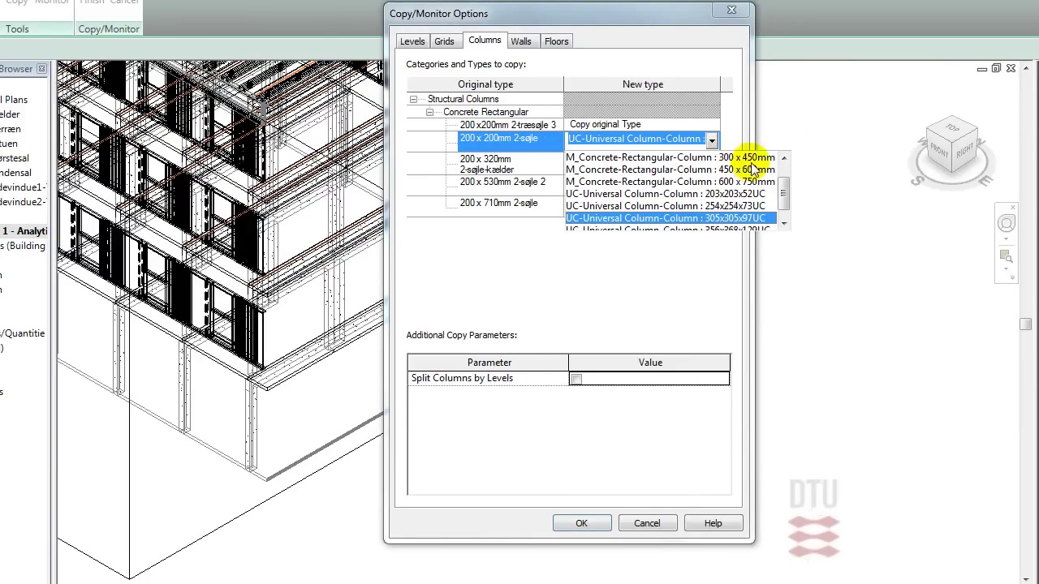
drag(783, 192, 780, 177)
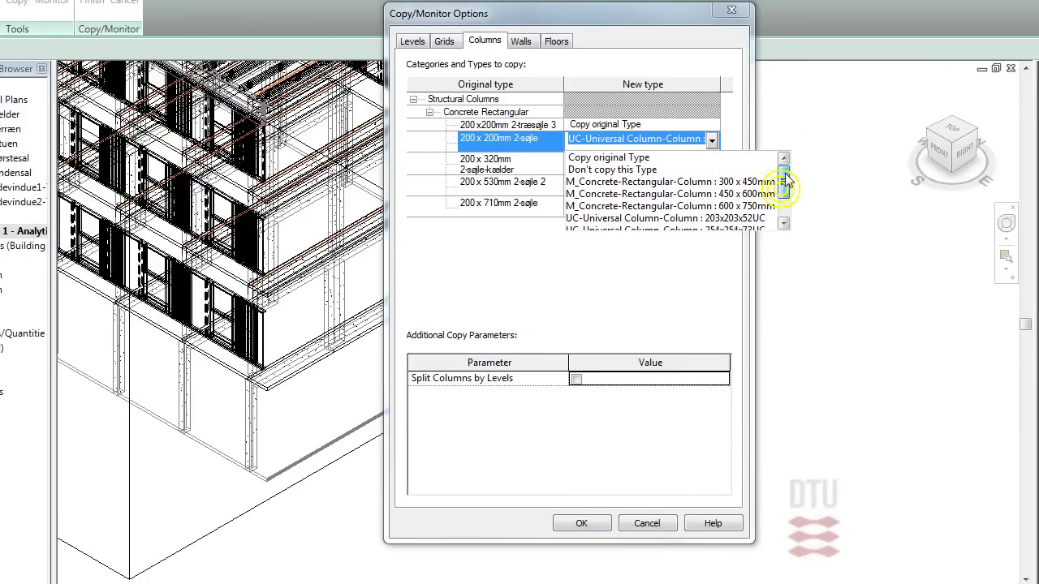
click(653, 159)
- Set the 200 x 320mm, 200 x 530mm and 200 x 710mm column types to 'Copy original Type'
click(715, 156)
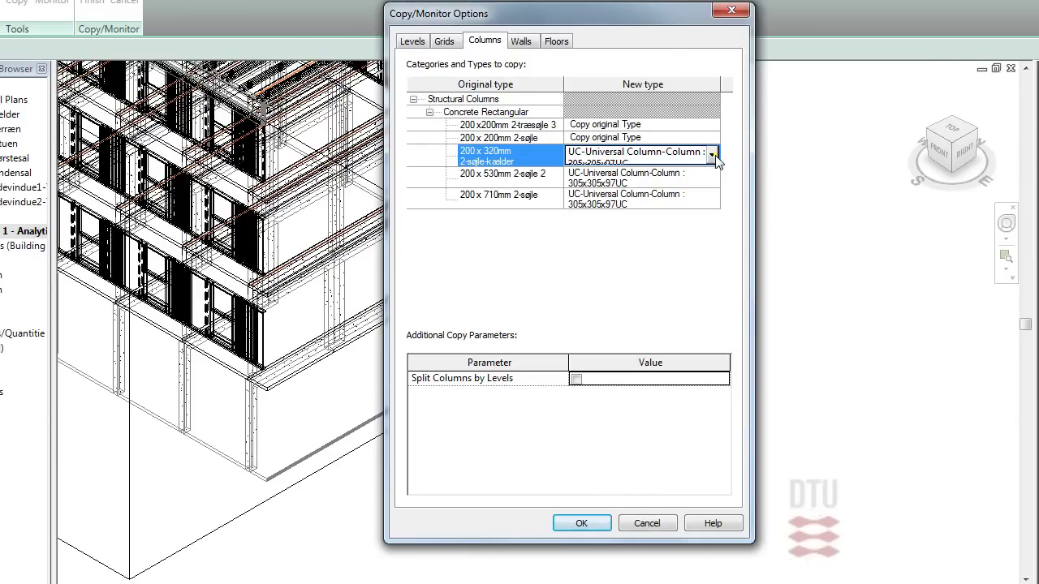
click(711, 154)
drag(781, 207, 783, 180)
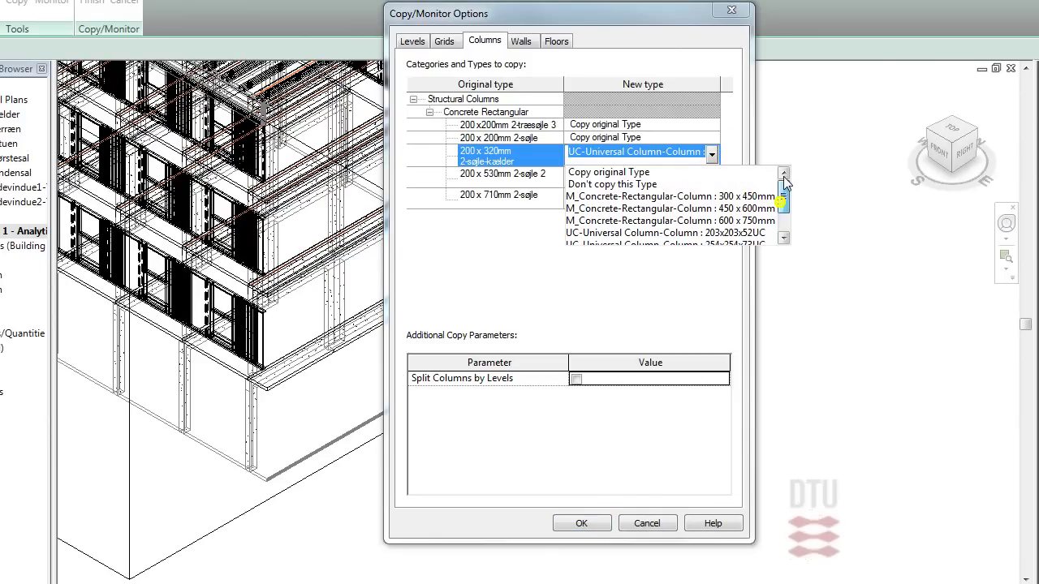
click(690, 171)
click(715, 180)
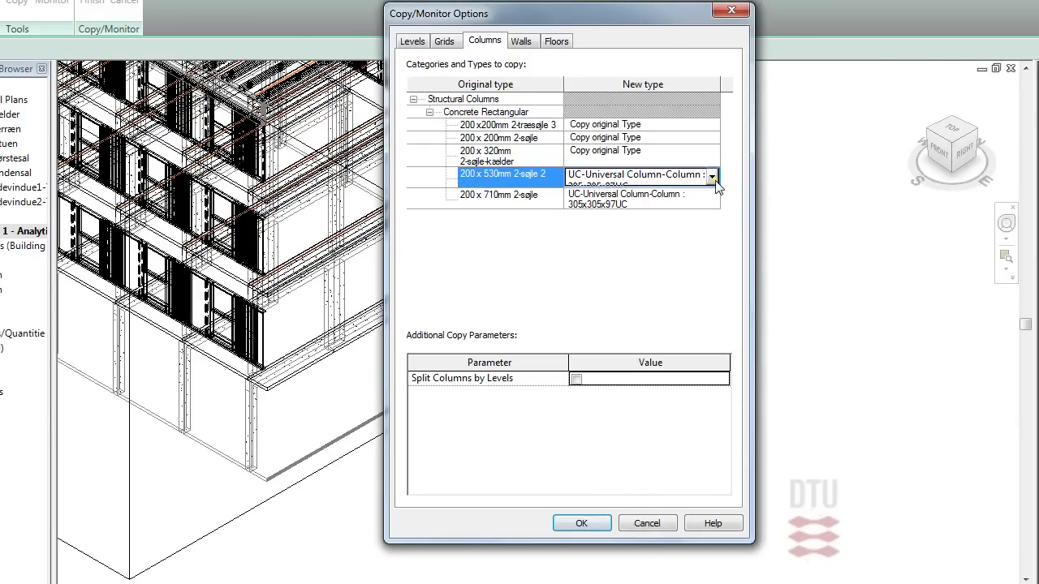
click(711, 175)
drag(786, 223, 784, 203)
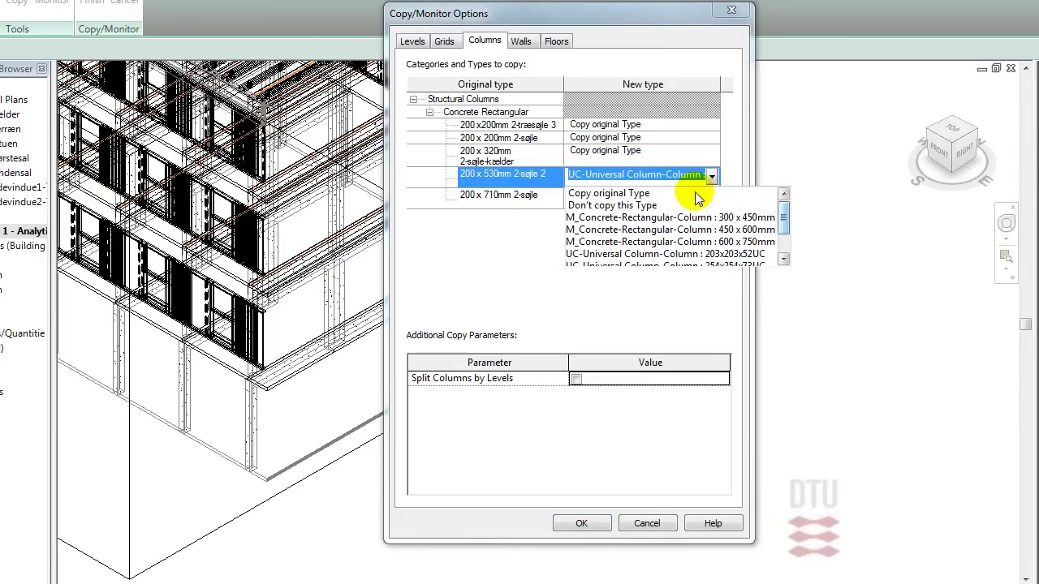
click(686, 193)
click(717, 191)
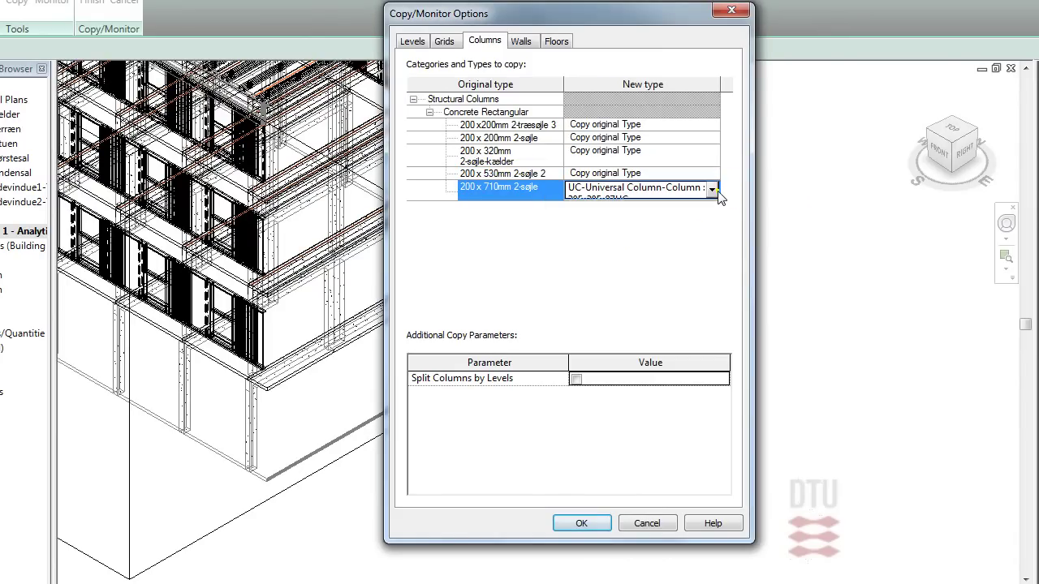
click(712, 189)
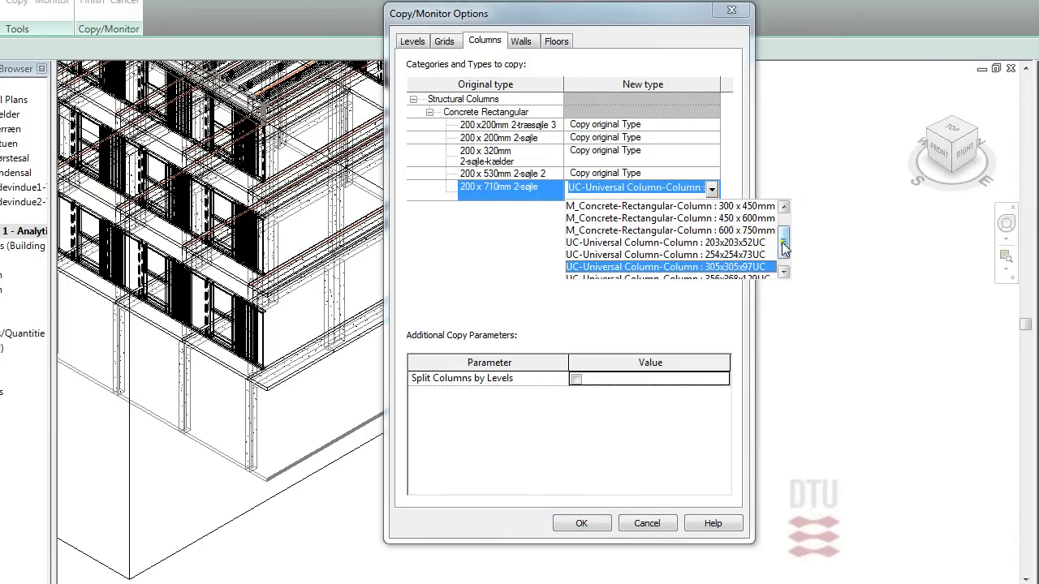
drag(785, 248, 782, 221)
click(661, 208)
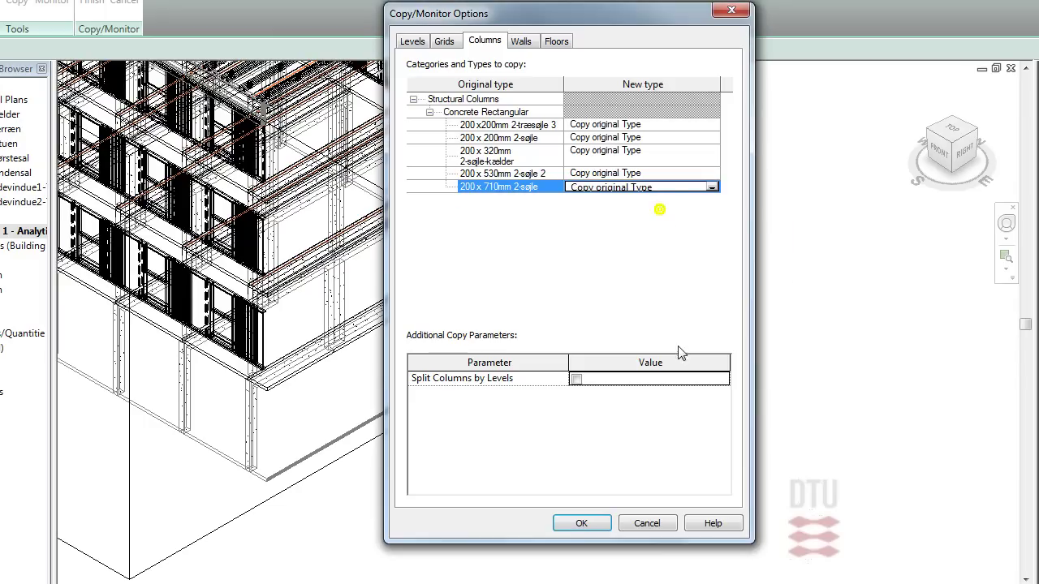
- Confirm the options, then copy six columns at the linked building's corner with Multiple selection
click(583, 524)
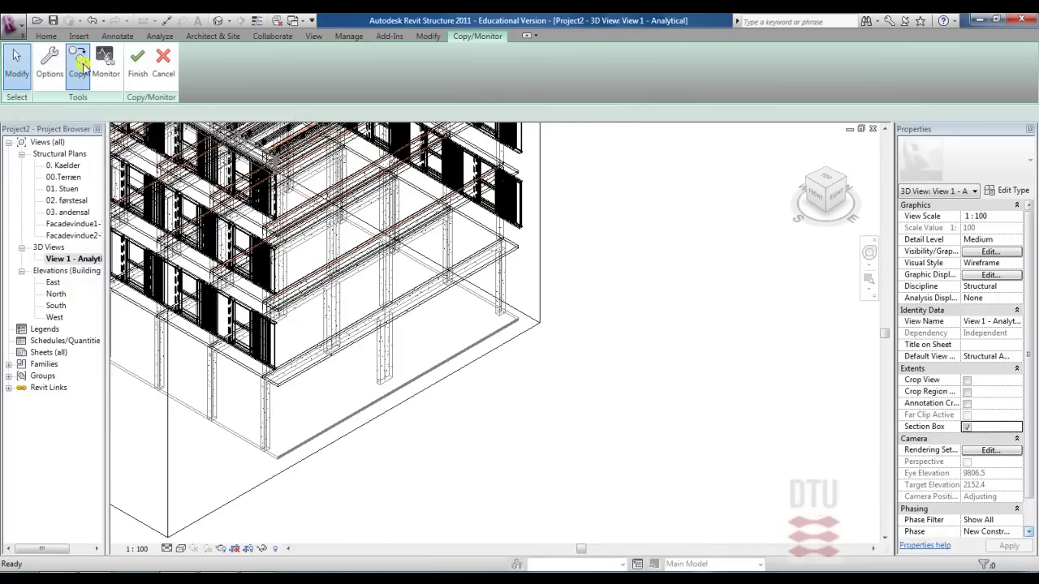
click(81, 67)
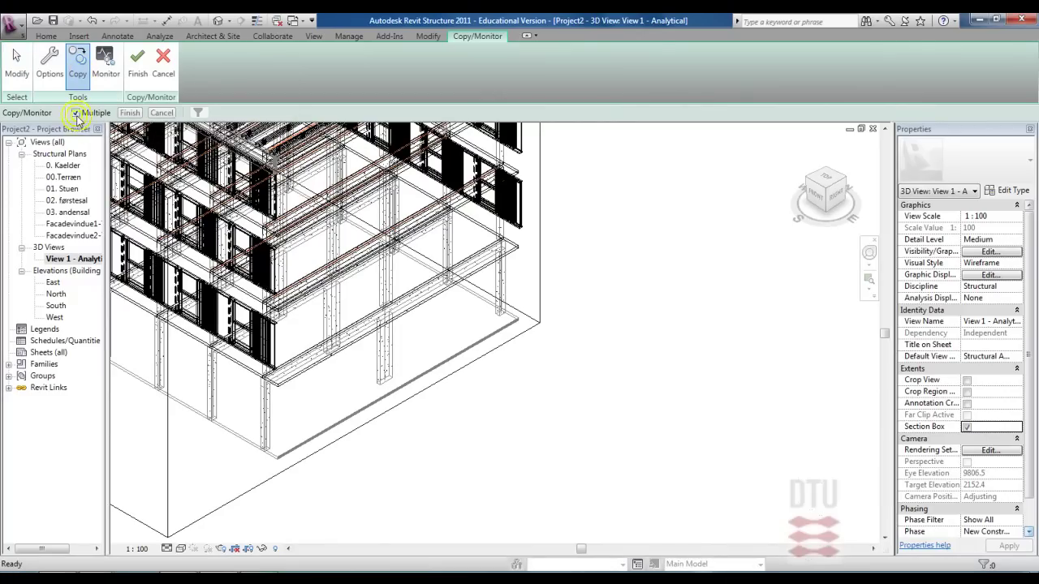
click(264, 441)
click(383, 370)
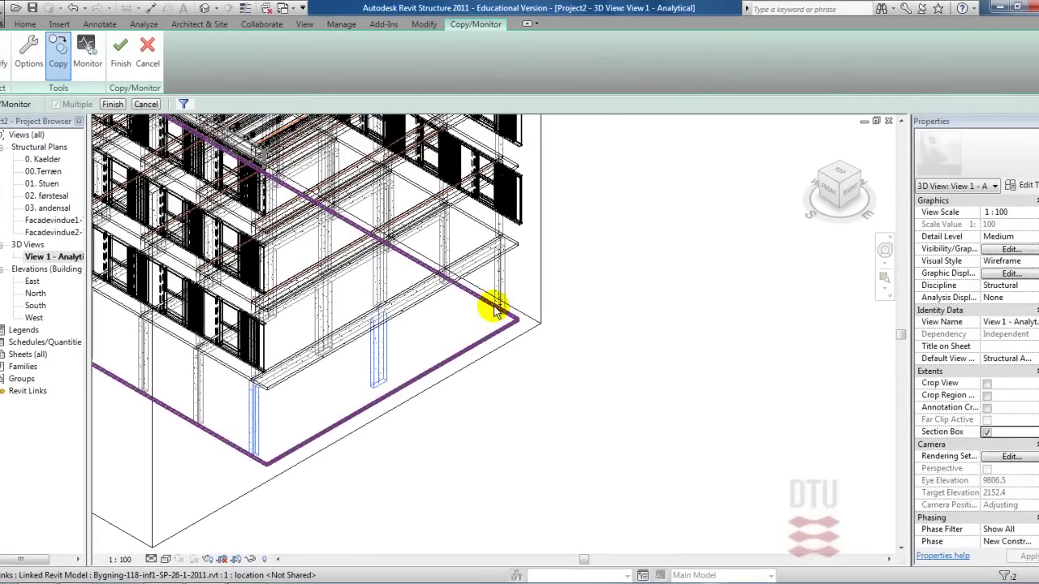
click(499, 307)
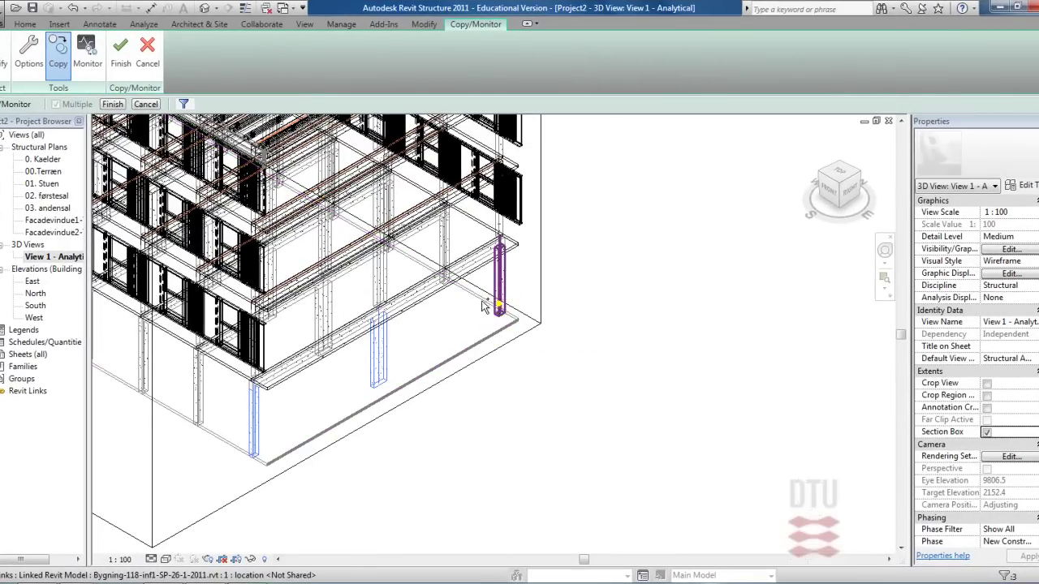
click(198, 386)
click(324, 320)
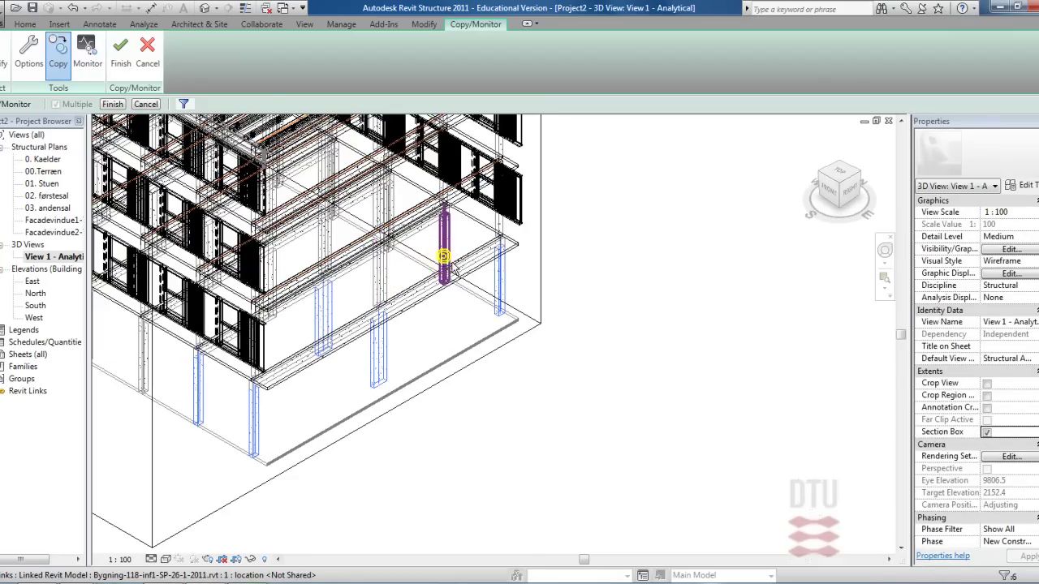
click(443, 258)
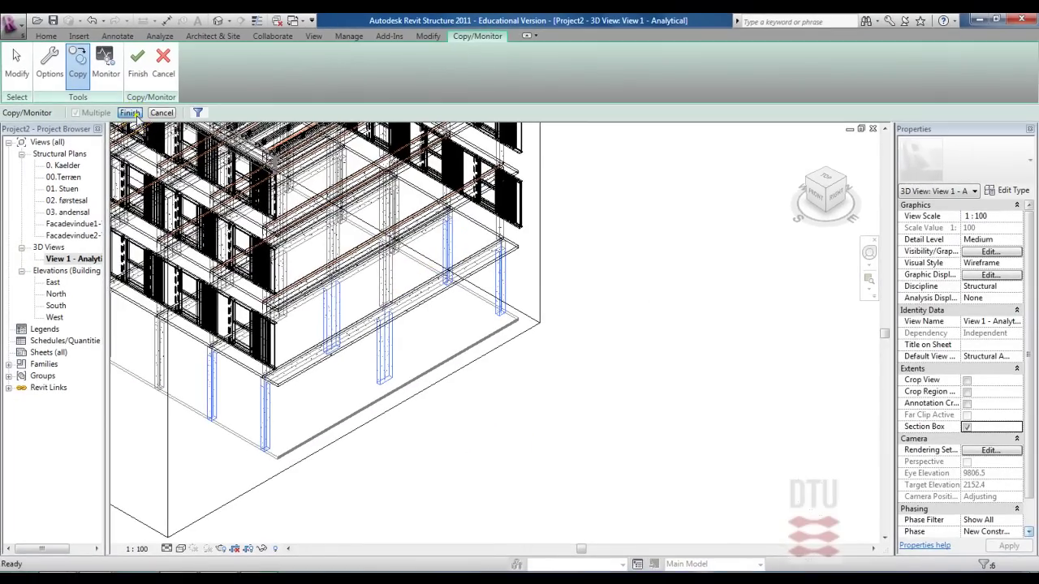
click(126, 111)
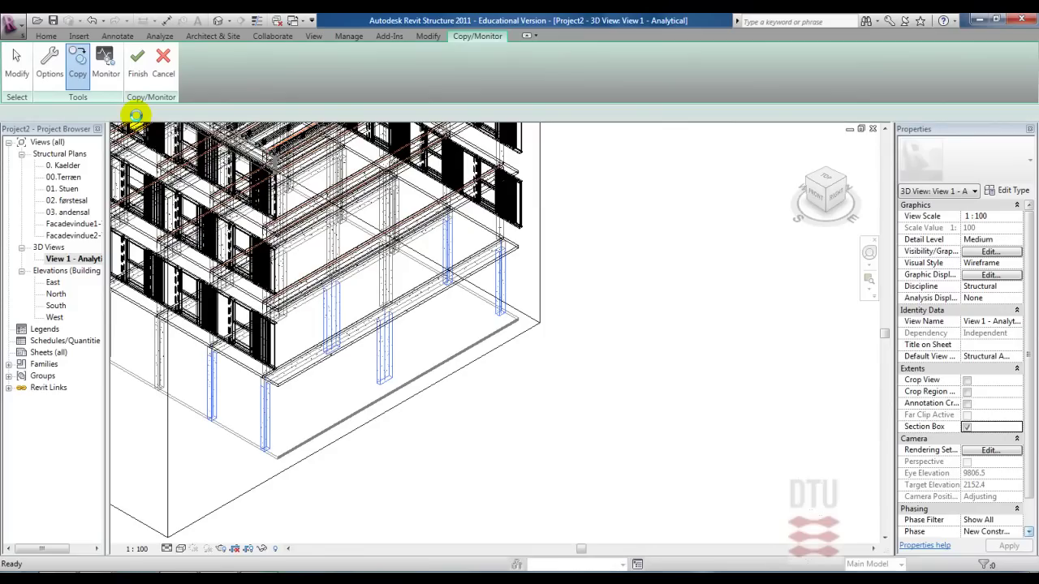
- Exit the copy tool and finish Copy/Monitor, leaving six monitored concrete columns in the 3D view
key(Escape)
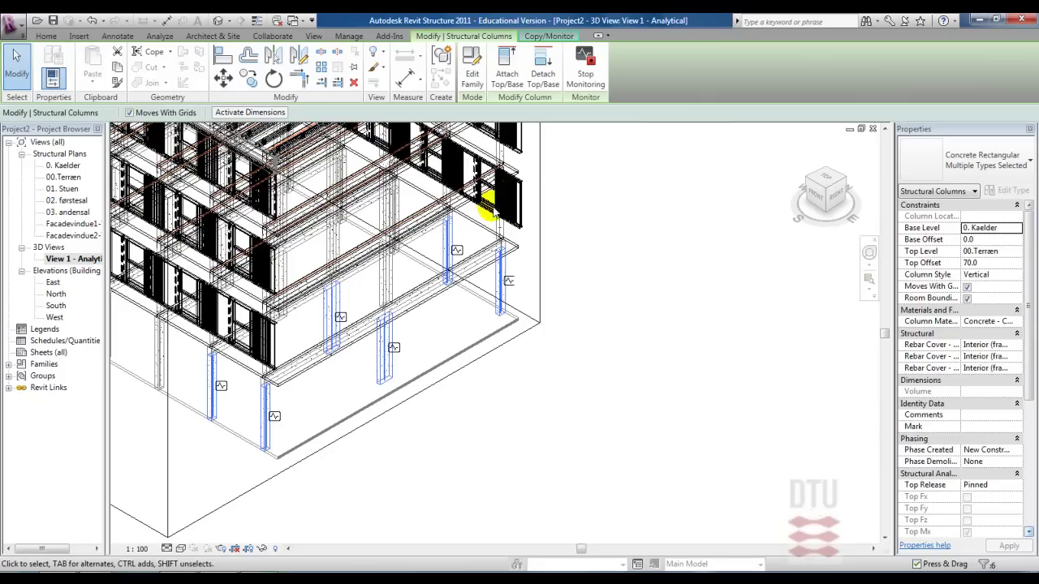
click(546, 36)
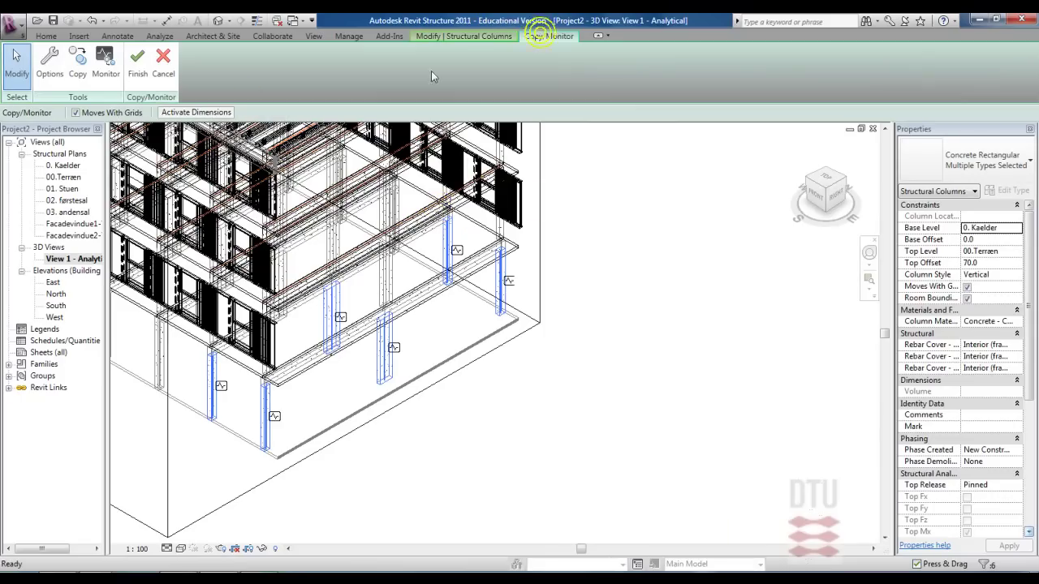
click(140, 72)
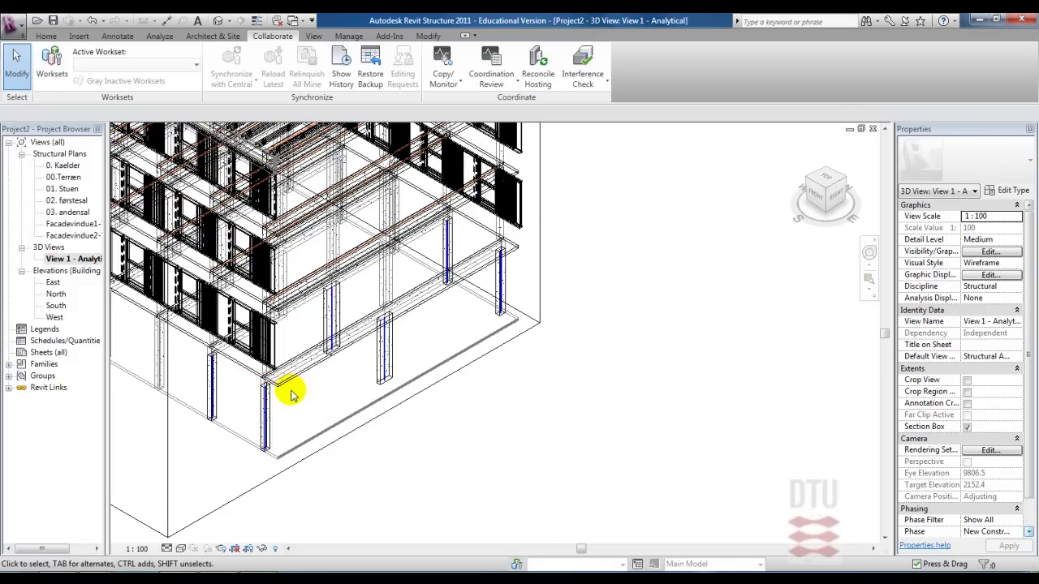
scroll(280, 394, up, 2)
scroll(274, 398, up, 1)
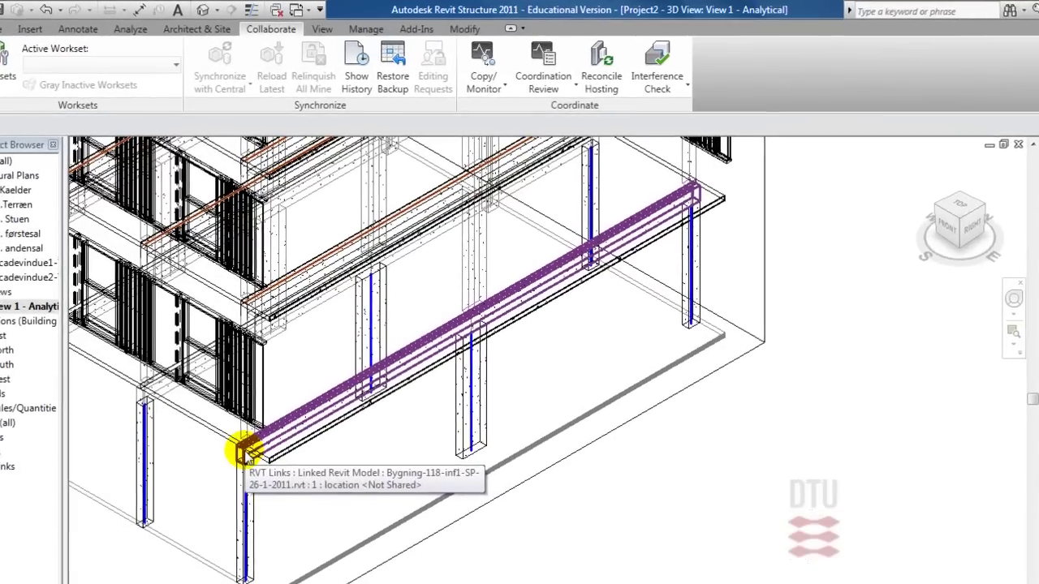
- Copy the linked concrete beam and paste it Aligned to Same Place, accepting the Duplicate Types warning
click(251, 376)
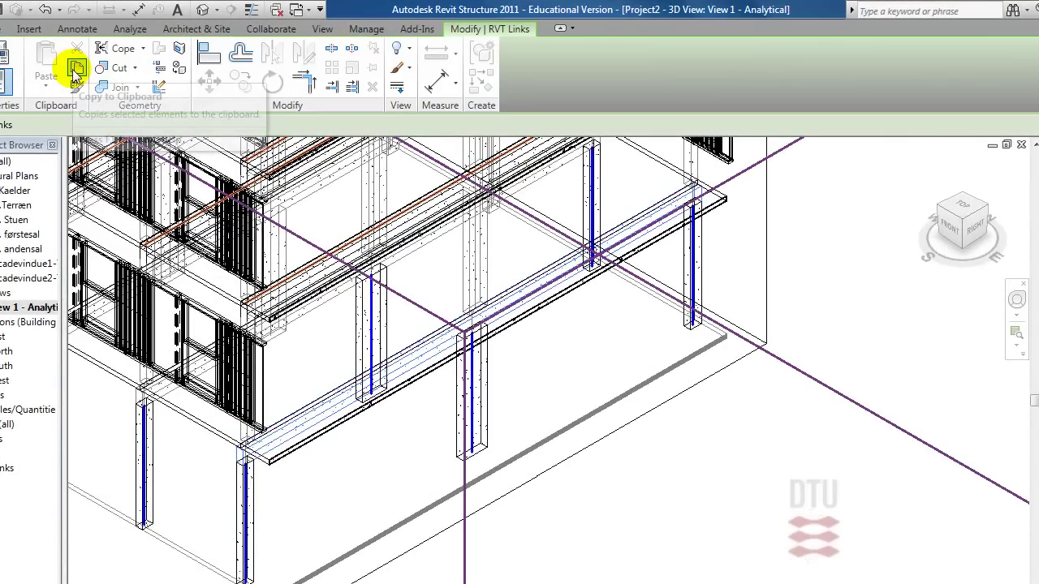
click(76, 69)
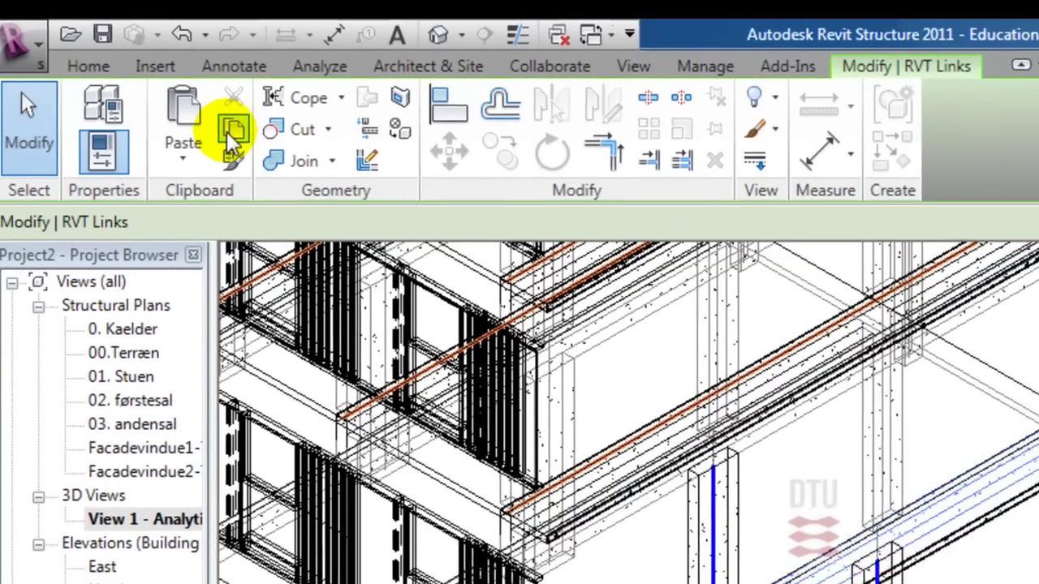
click(203, 172)
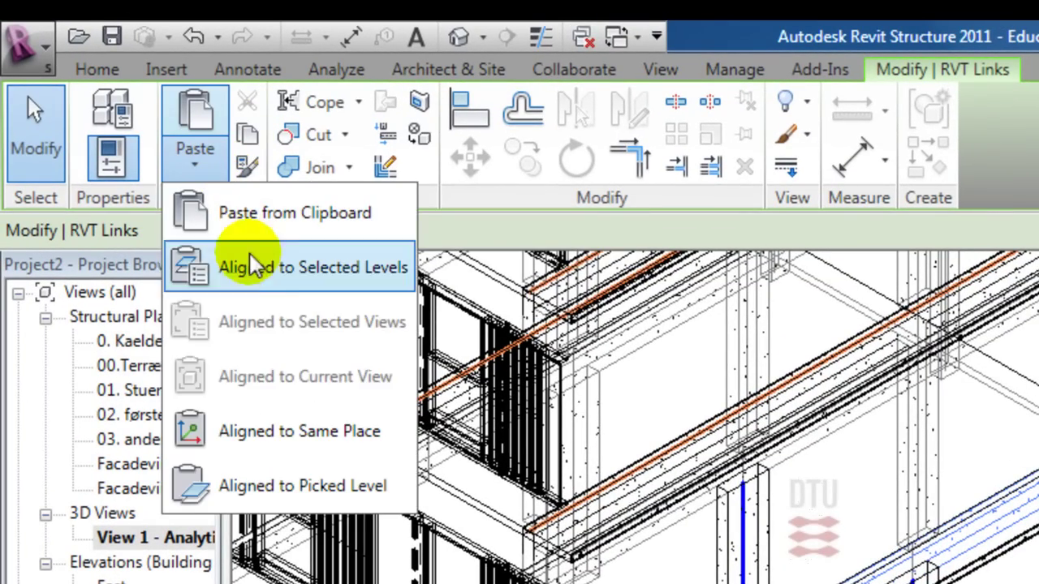
click(280, 447)
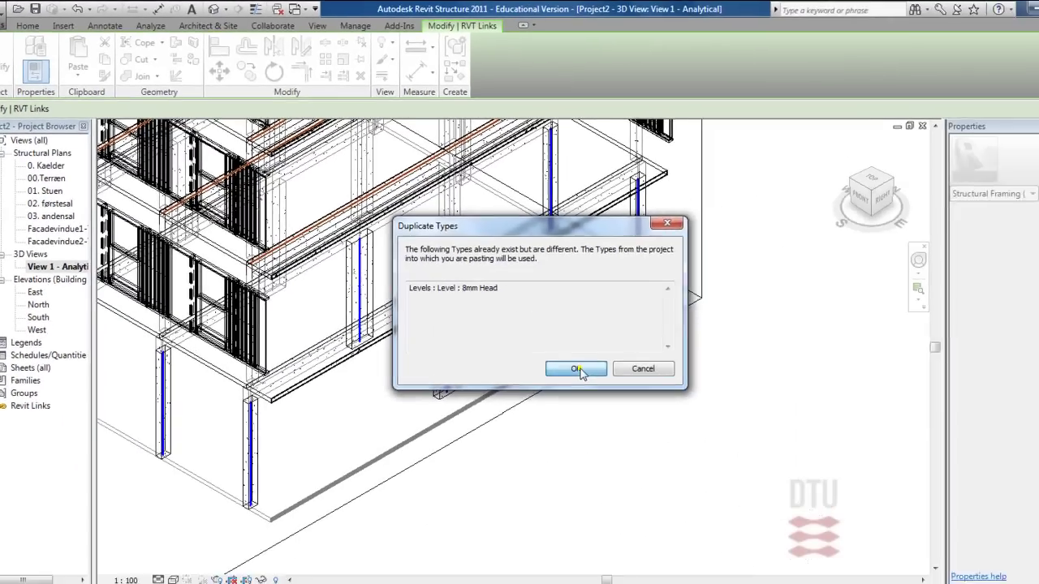
click(570, 369)
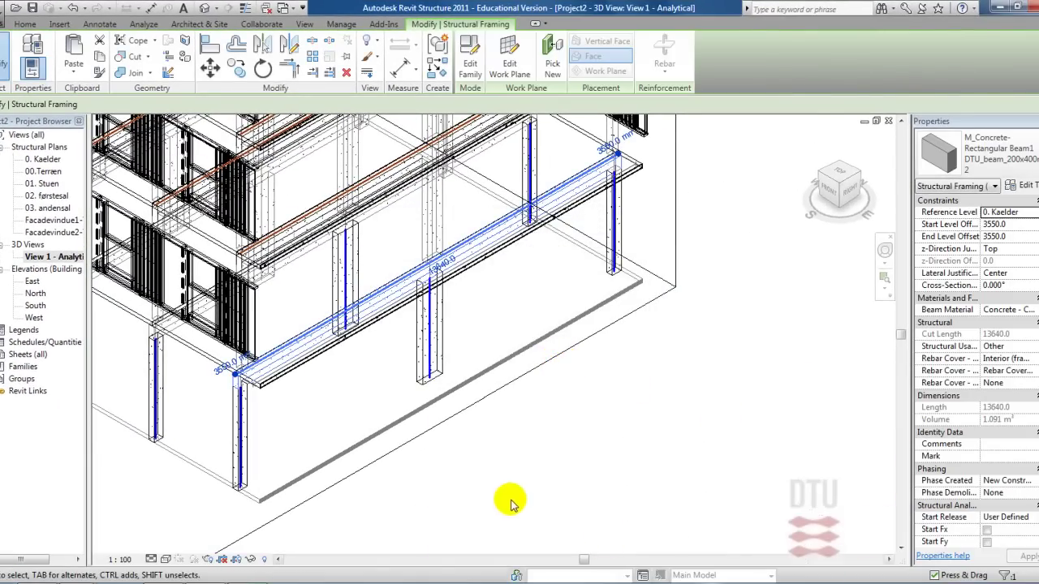
click(558, 495)
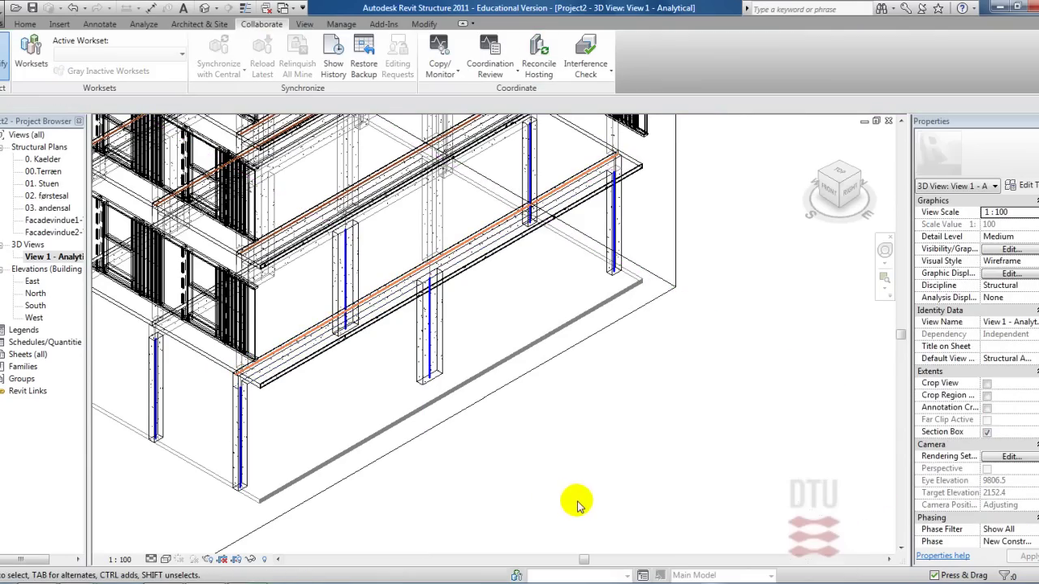